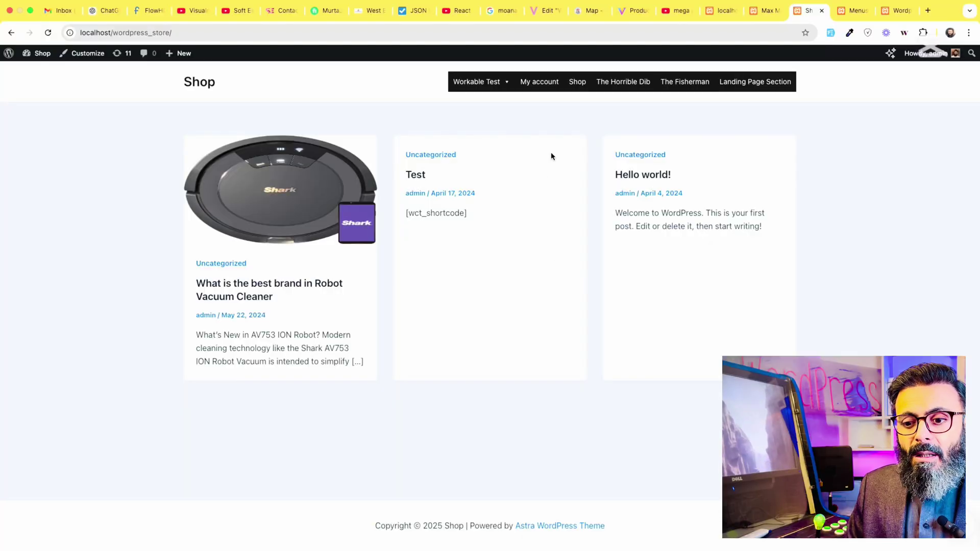
# Examine the Workable Test mega menu on the demo shop and compare it with the Wordpress Plugins site's plain navigation.
pyautogui.moveTo(499, 84)
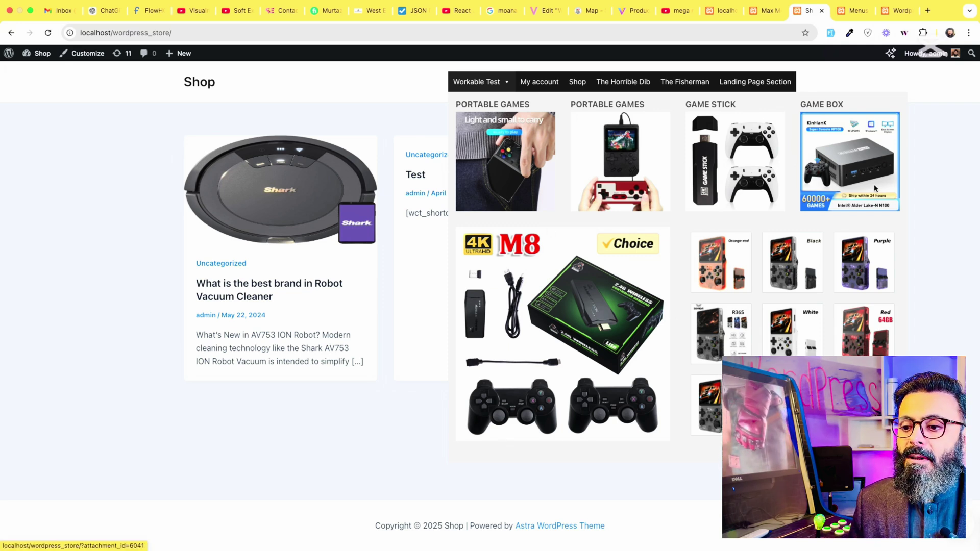
pyautogui.click(889, 12)
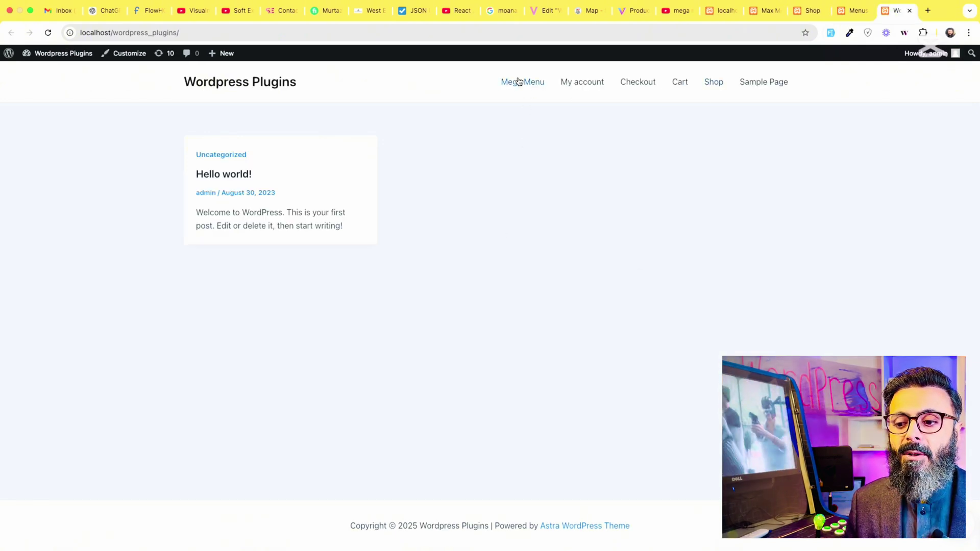
pyautogui.click(849, 16)
pyautogui.click(802, 18)
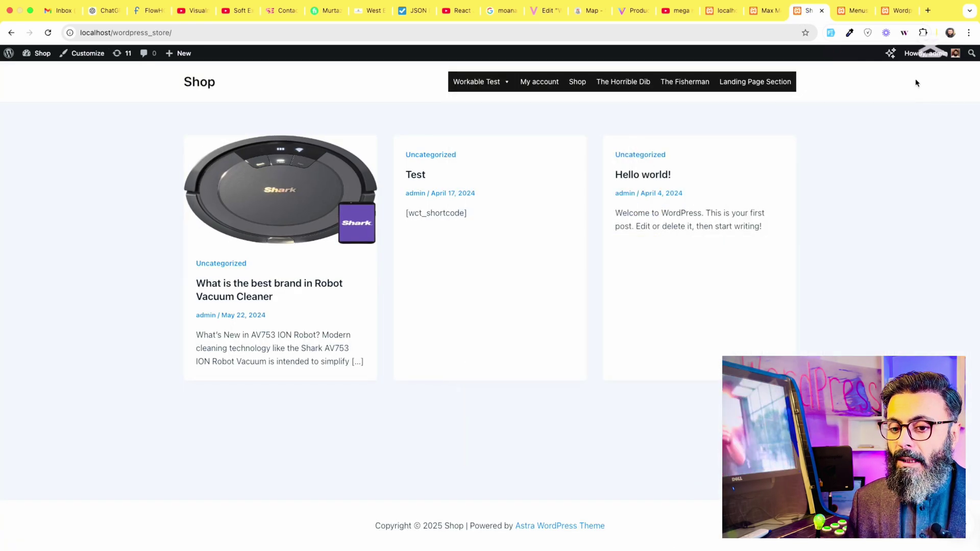
pyautogui.click(888, 12)
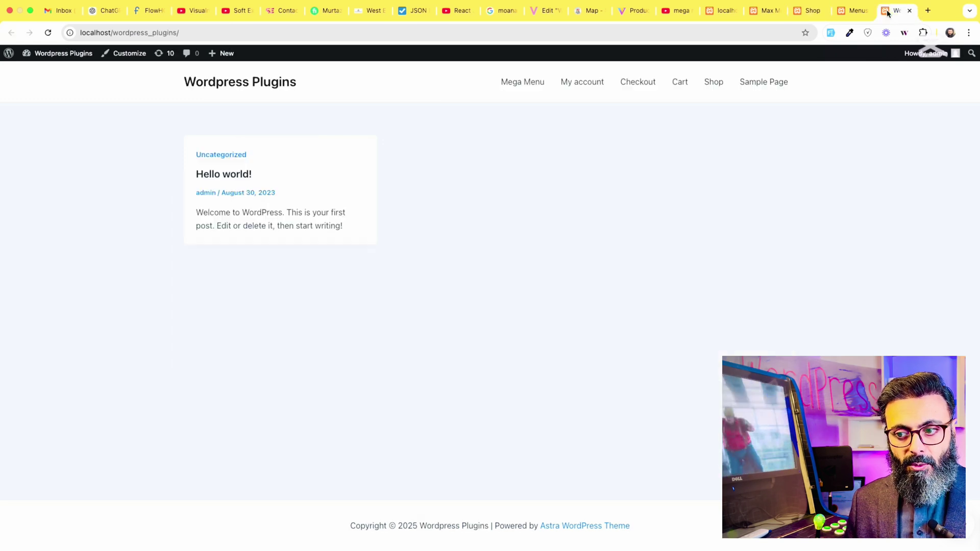
# Search the plugin directory of the Wordpress Plugins site for "max mega menu".
pyautogui.click(852, 9)
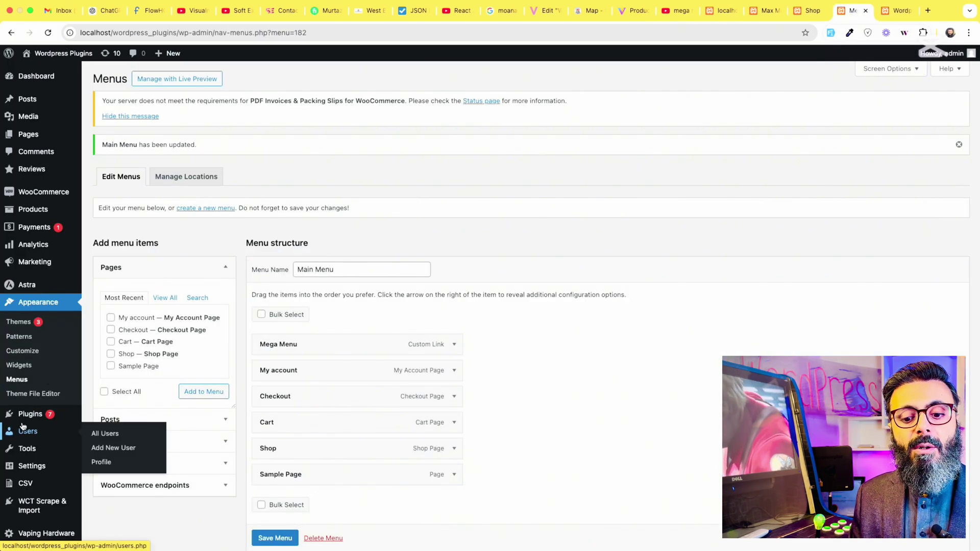
pyautogui.moveTo(56, 415)
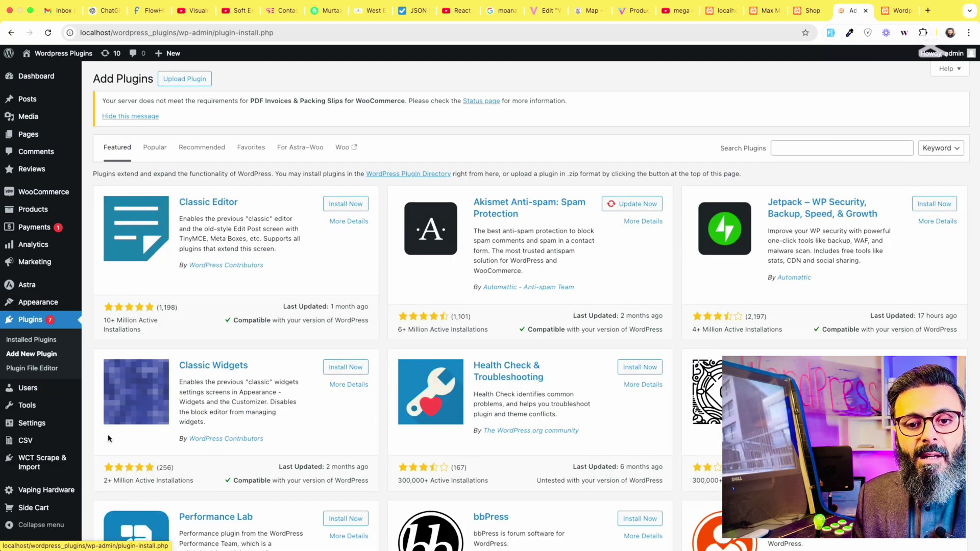
pyautogui.click(810, 150)
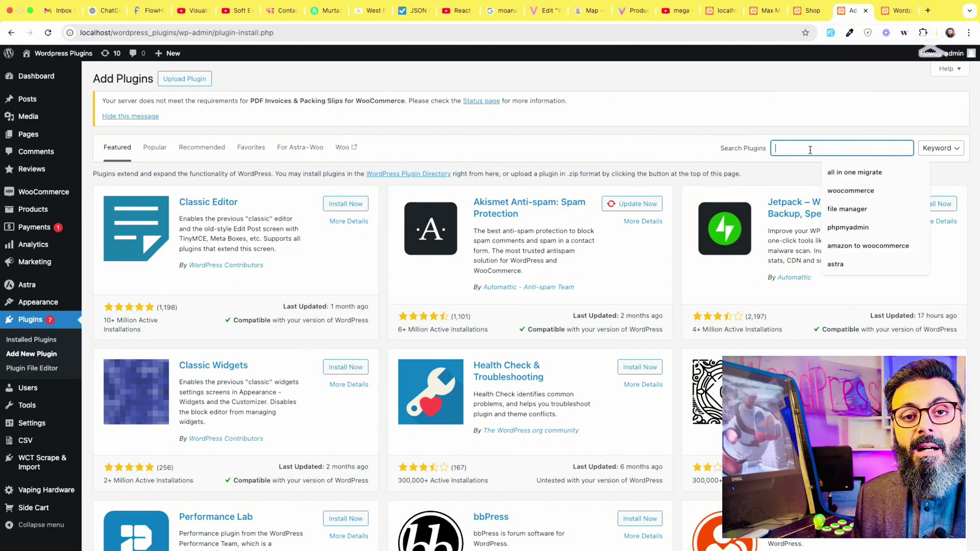
pyautogui.write('max mega menu')
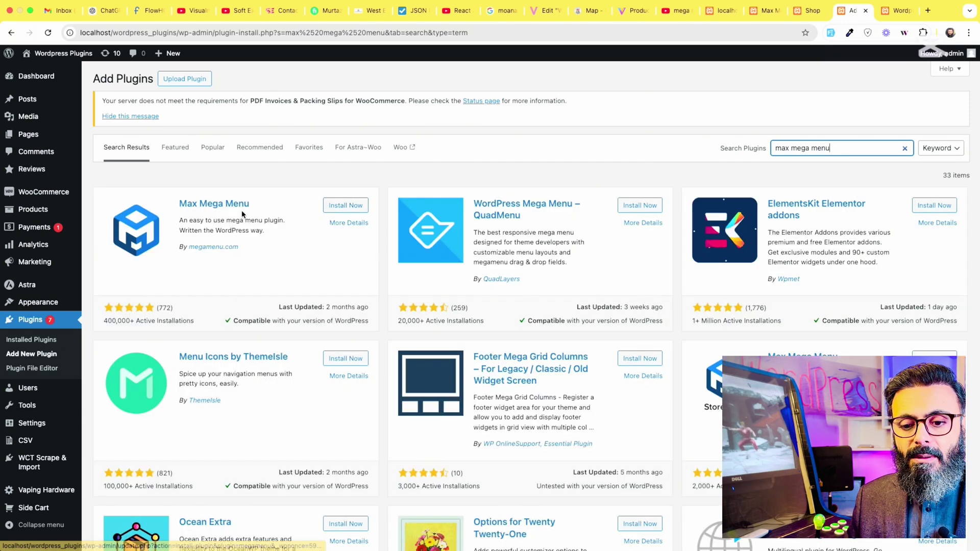
# Install and activate the Max Mega Menu plugin by megamenu.com.
pyautogui.click(256, 249)
pyautogui.moveTo(256, 249); pyautogui.dragTo(178, 248)
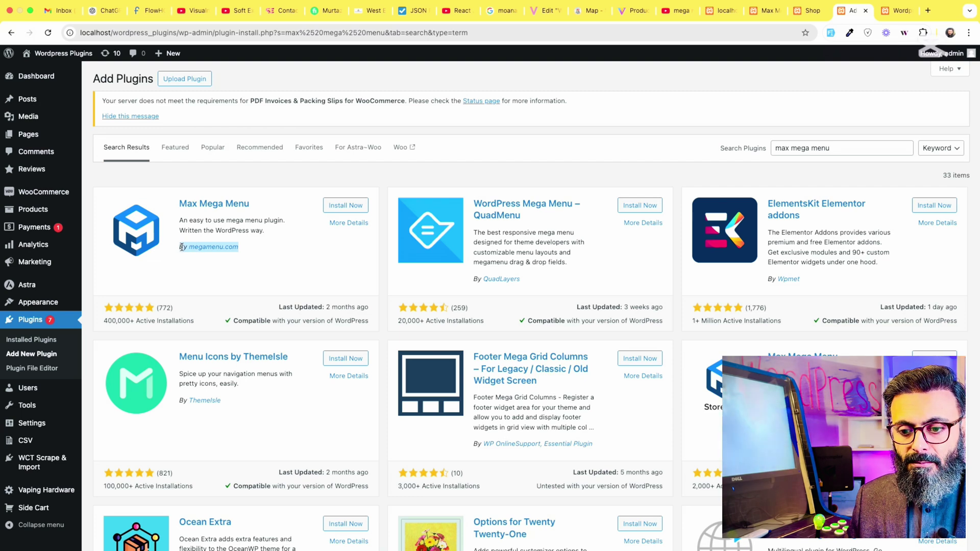
pyautogui.click(336, 207)
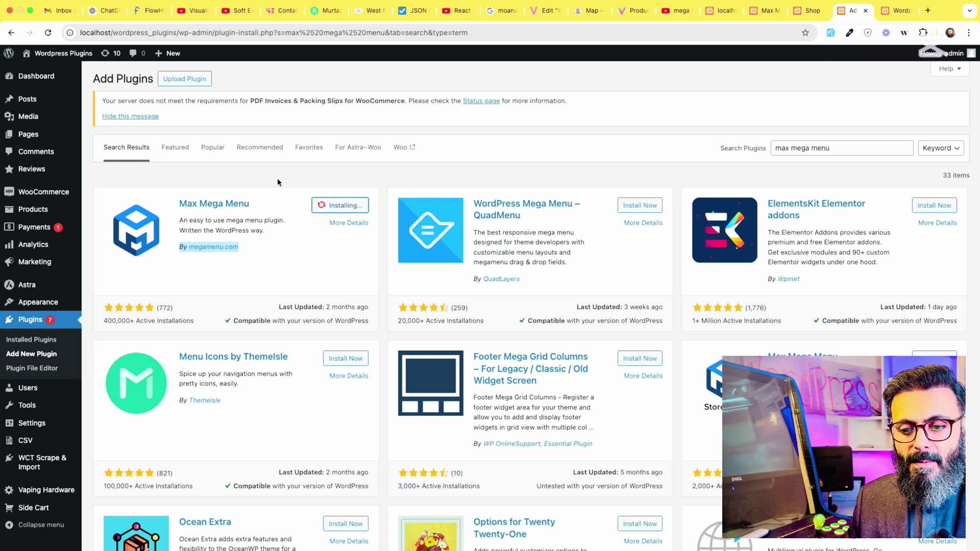
pyautogui.click(288, 209)
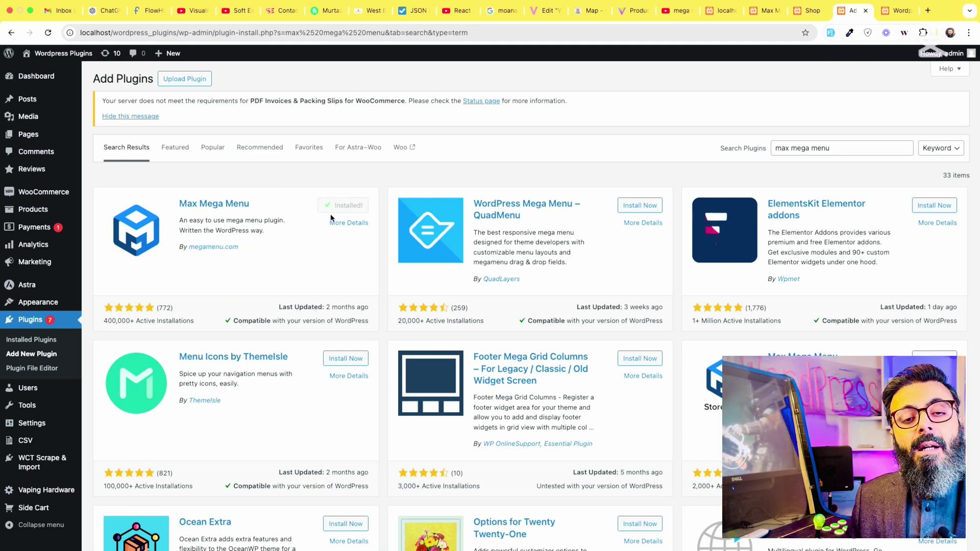
pyautogui.click(354, 207)
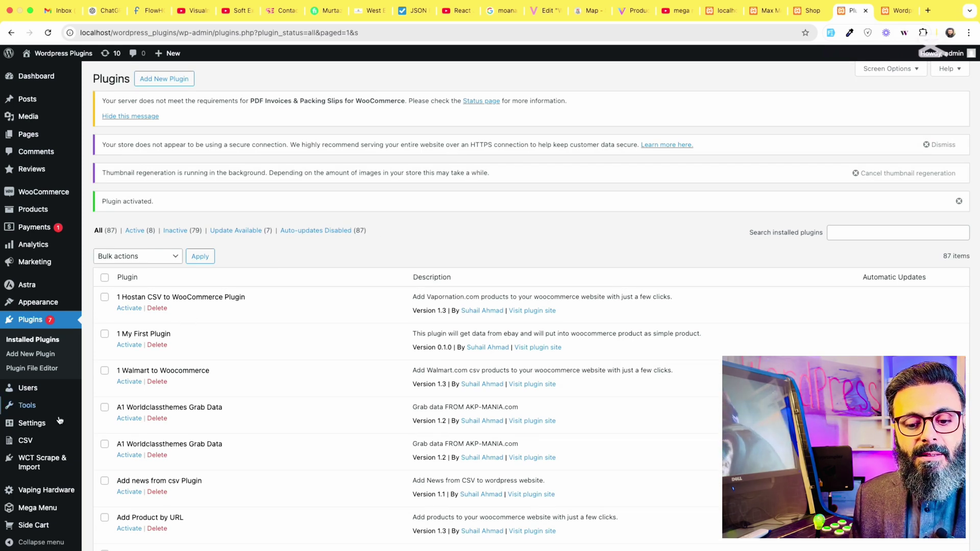
# Open the Menus screen for Main Menu and compare its items with the navigation on the site's front page.
pyautogui.scroll(-1, 14, 521)
pyautogui.moveTo(11, 510)
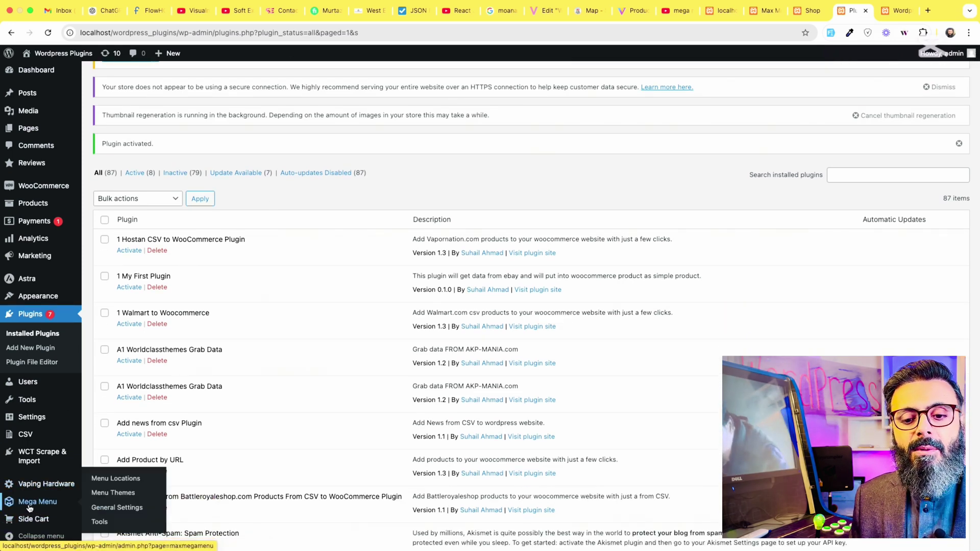
pyautogui.moveTo(27, 299)
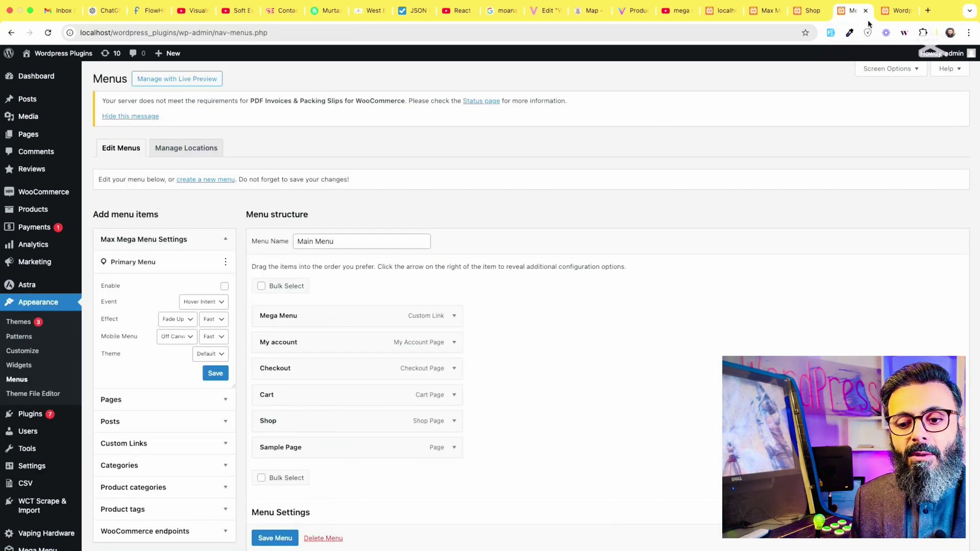
pyautogui.click(893, 10)
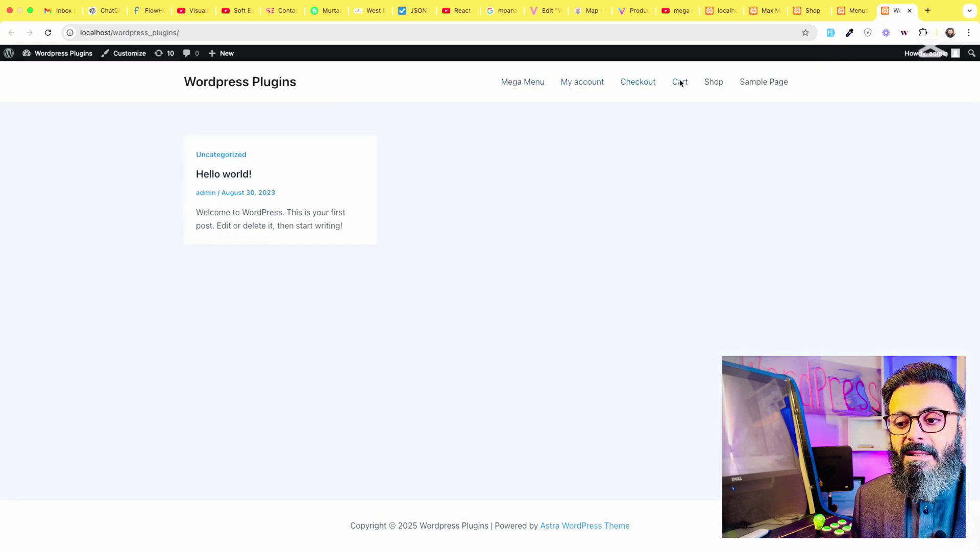
pyautogui.click(849, 11)
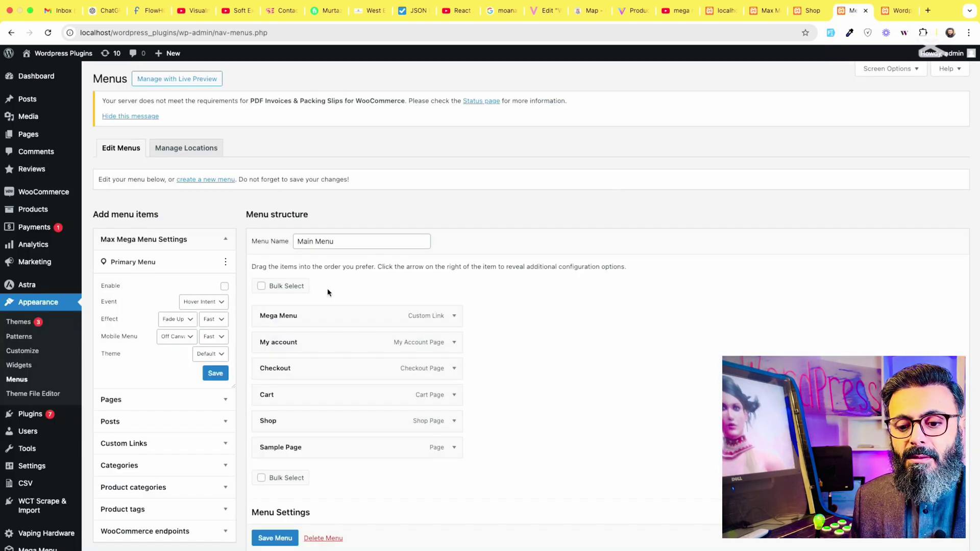
pyautogui.moveTo(311, 323)
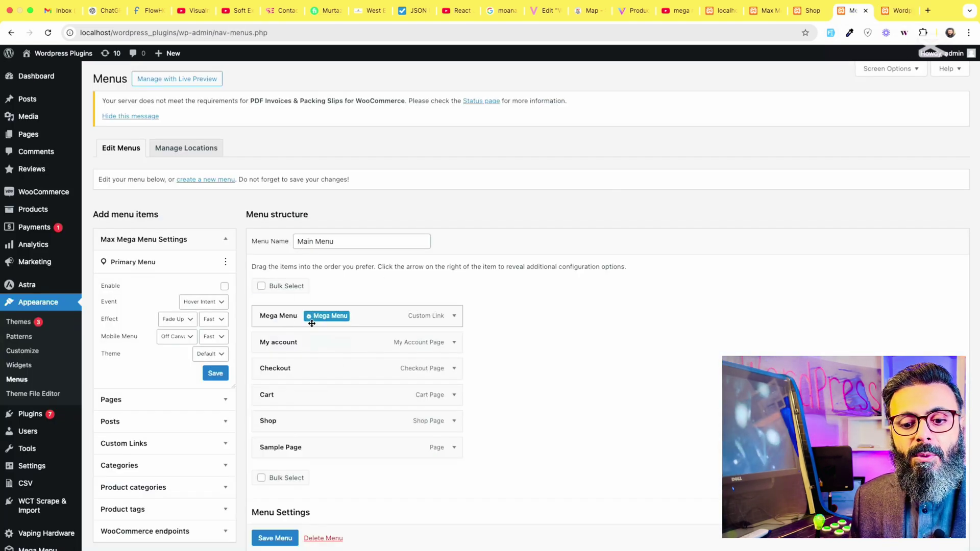
# Enable Max Mega Menu for the Primary Menu location with the Default theme, saving both its settings and Main Menu.
pyautogui.click(131, 286)
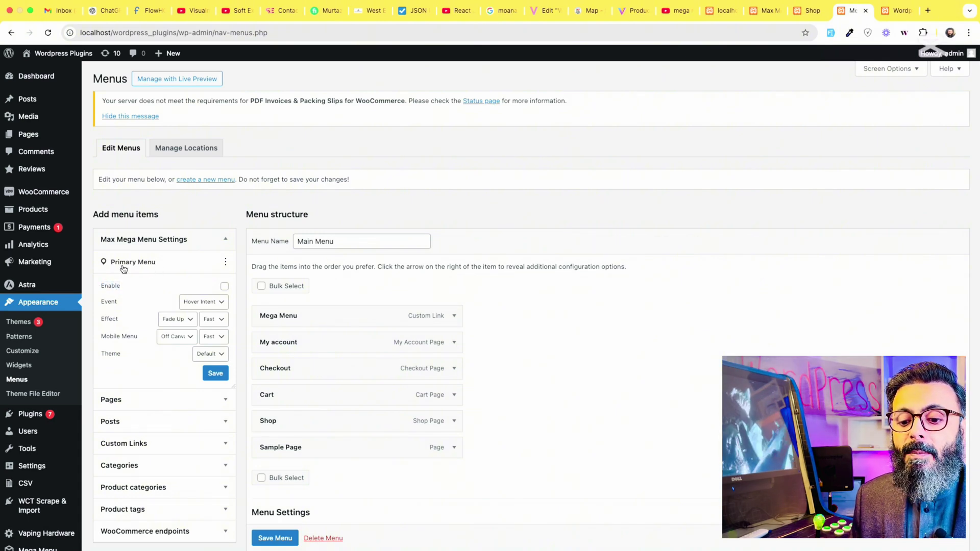
pyautogui.scroll(-3, 409, 438)
pyautogui.click(398, 420)
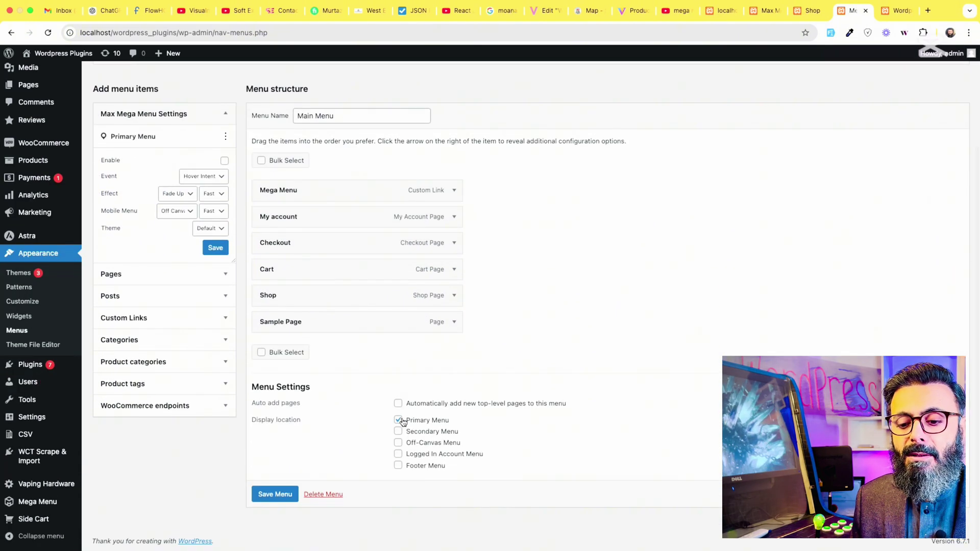
pyautogui.scroll(3, 399, 424)
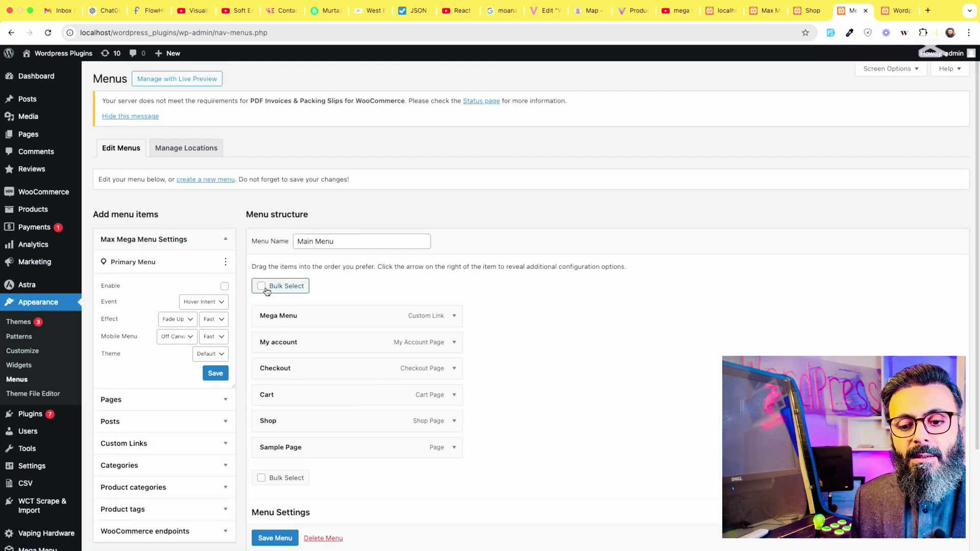
pyautogui.click(212, 353)
pyautogui.click(196, 367)
pyautogui.click(222, 379)
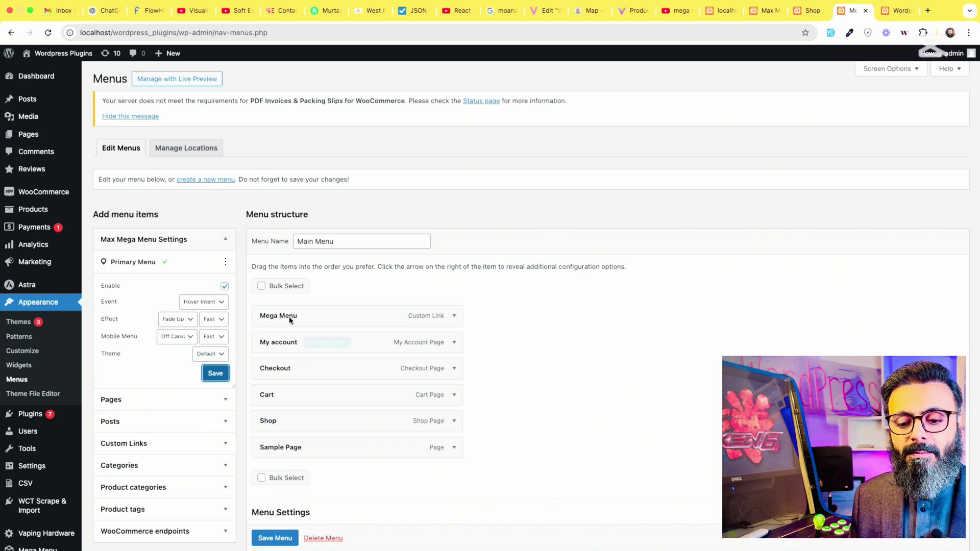
pyautogui.click(272, 537)
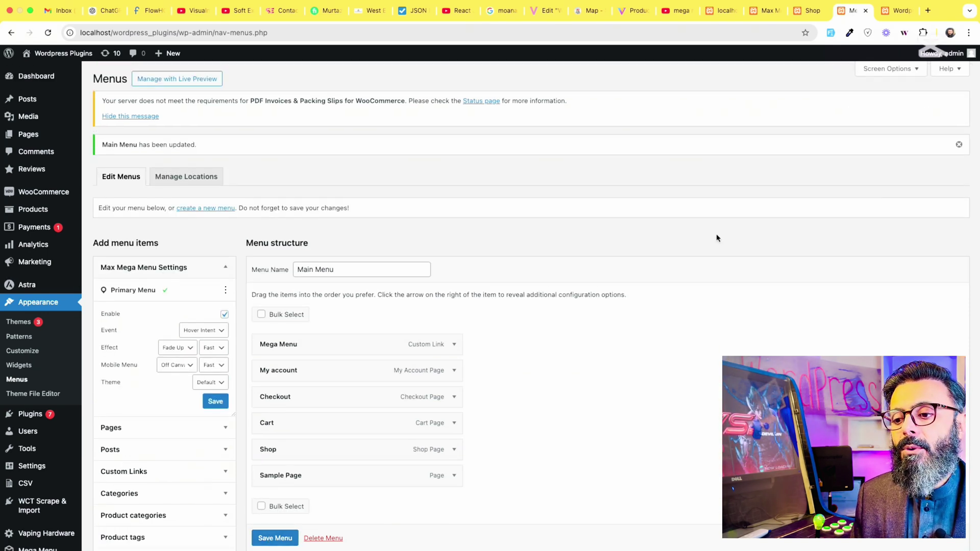
# Reload the Wordpress Plugins front page and check how its navigation bar is styled.
pyautogui.click(893, 11)
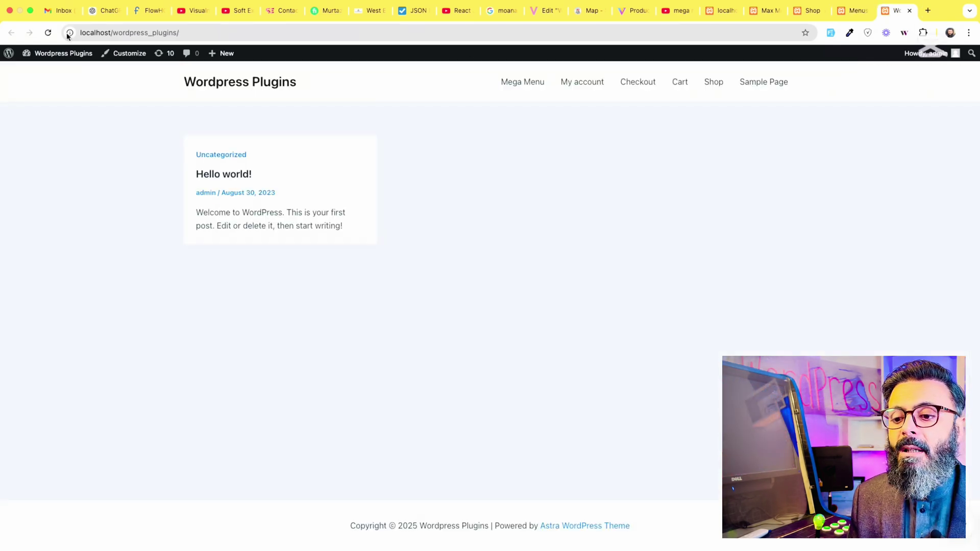
pyautogui.click(48, 33)
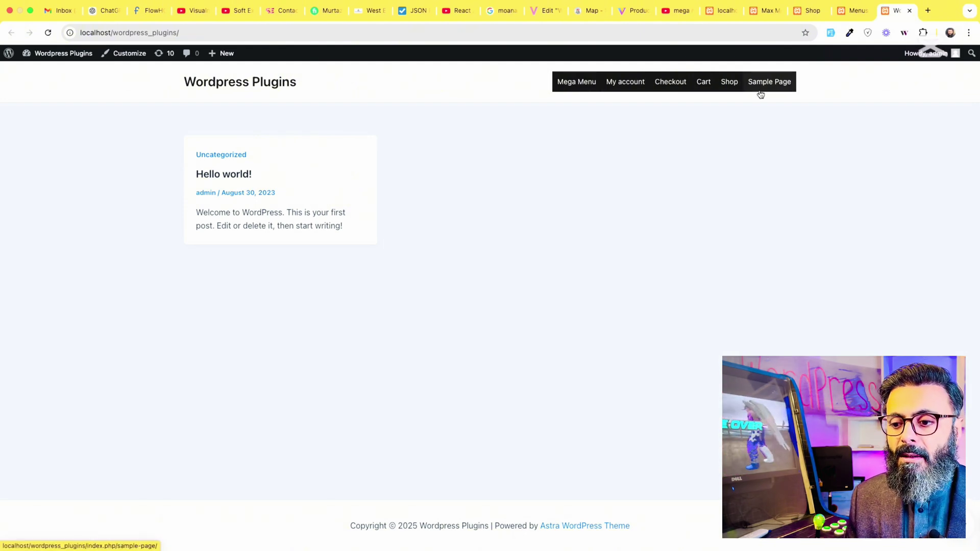
pyautogui.click(846, 12)
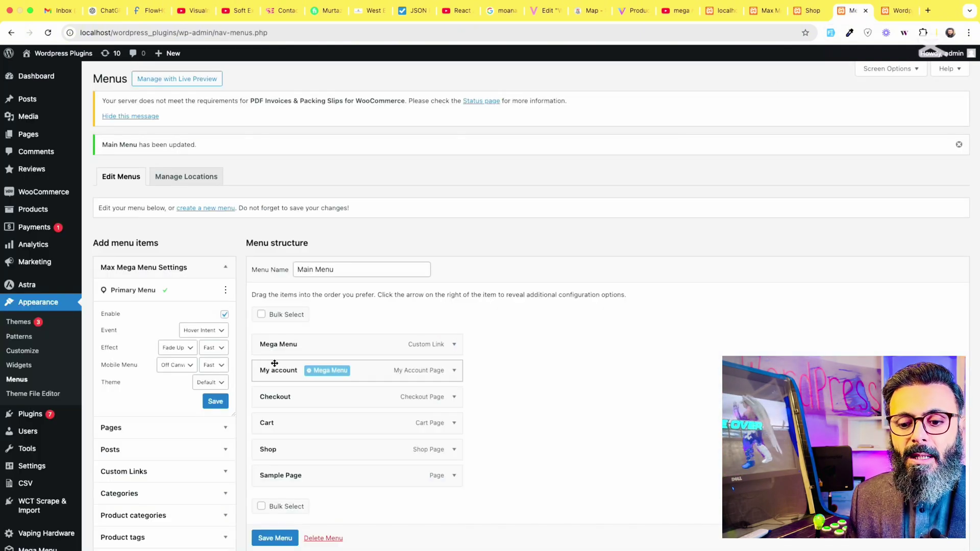
# Set the Mega Menu item's sub menu display mode to Mega Menu - Grid Layout.
pyautogui.moveTo(296, 345)
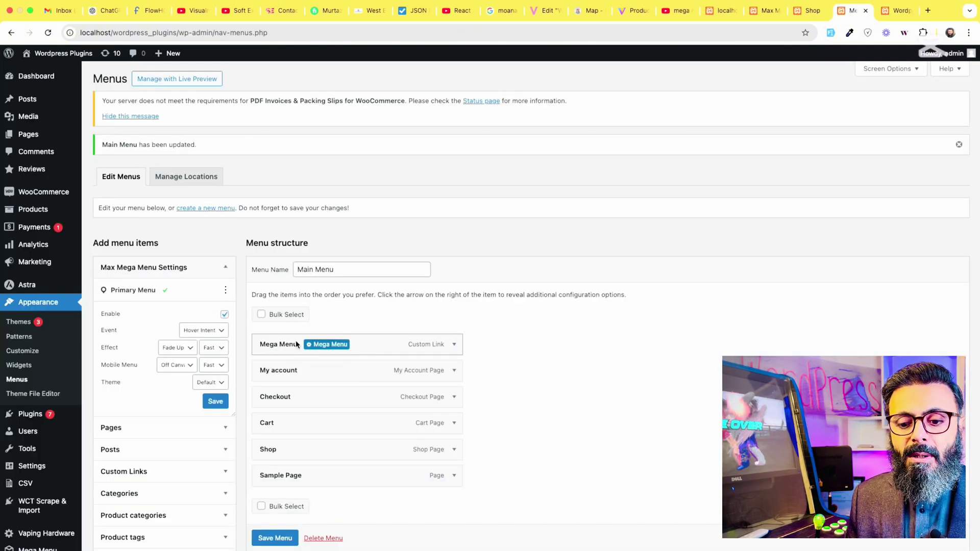
pyautogui.click(335, 345)
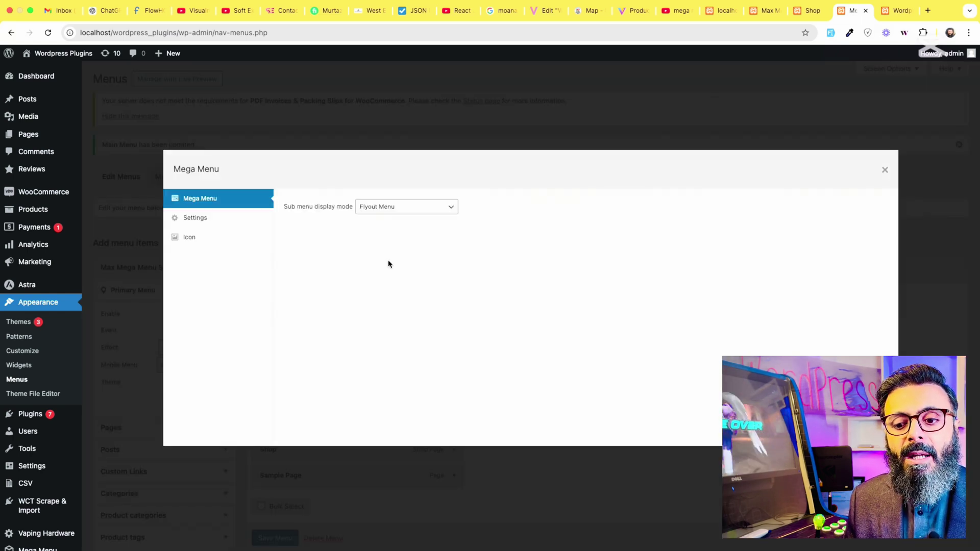
pyautogui.click(390, 207)
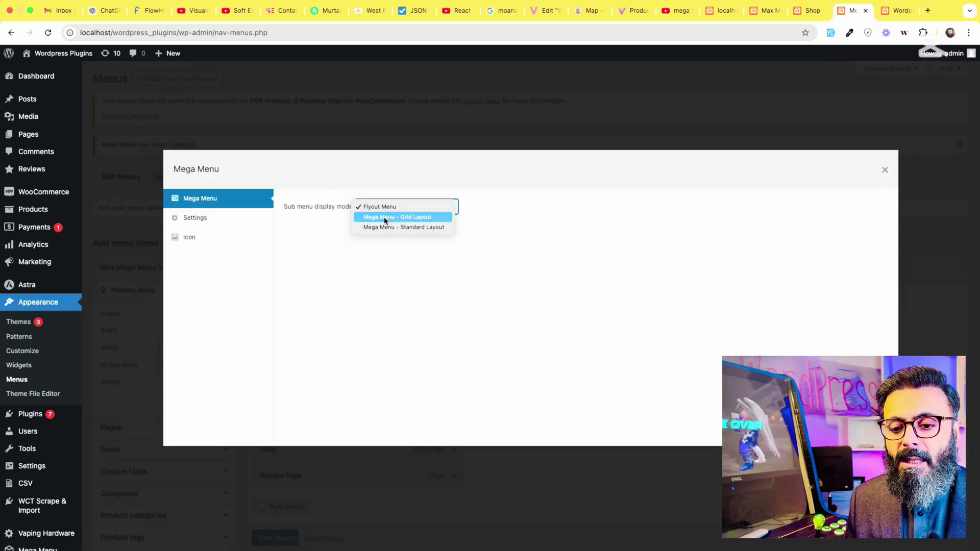
pyautogui.click(384, 217)
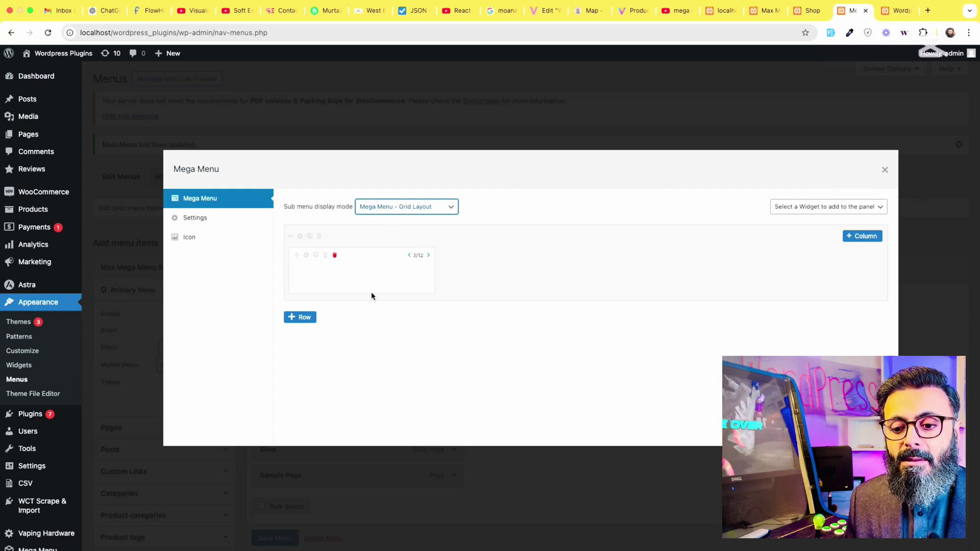
# Lay out the grid's first row as three columns, each 4/12 wide.
pyautogui.click(429, 256)
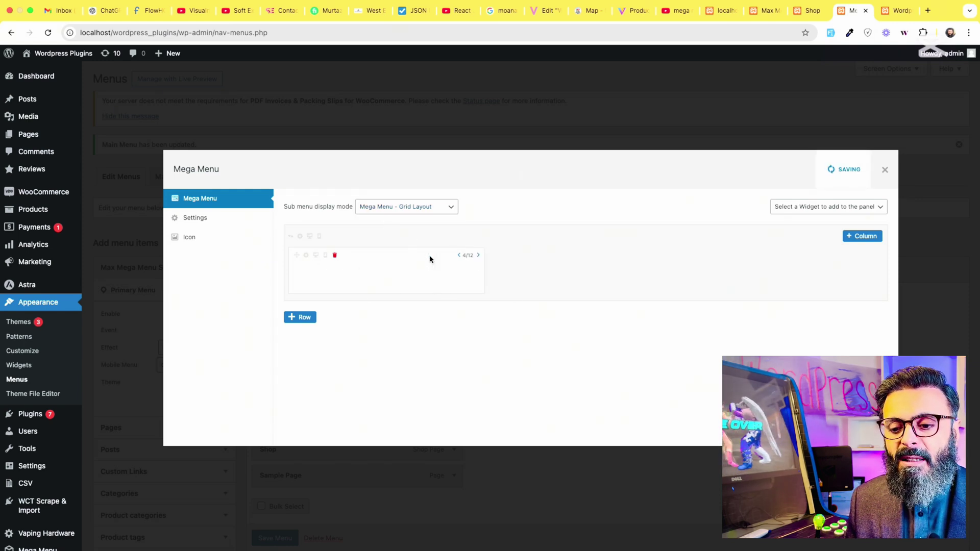
pyautogui.click(862, 235)
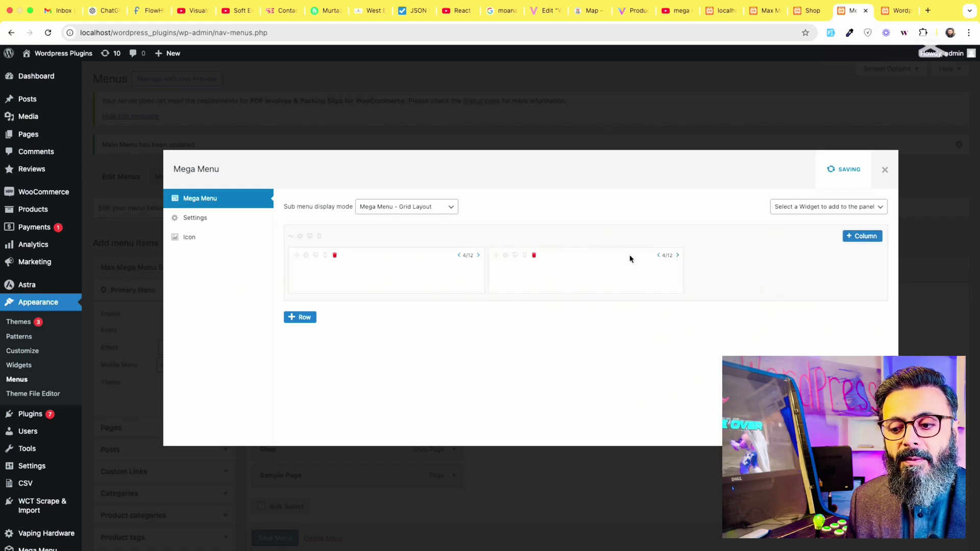
pyautogui.click(863, 236)
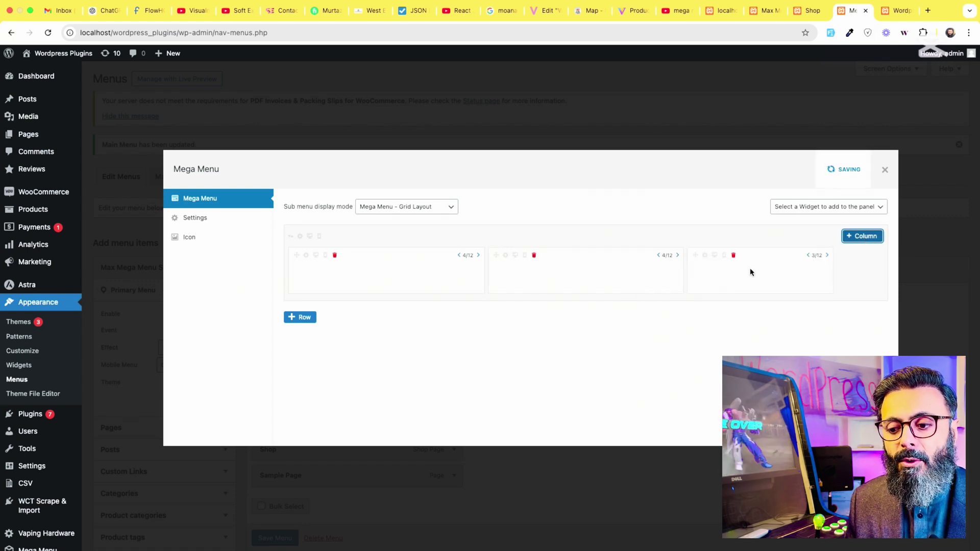
pyautogui.click(827, 255)
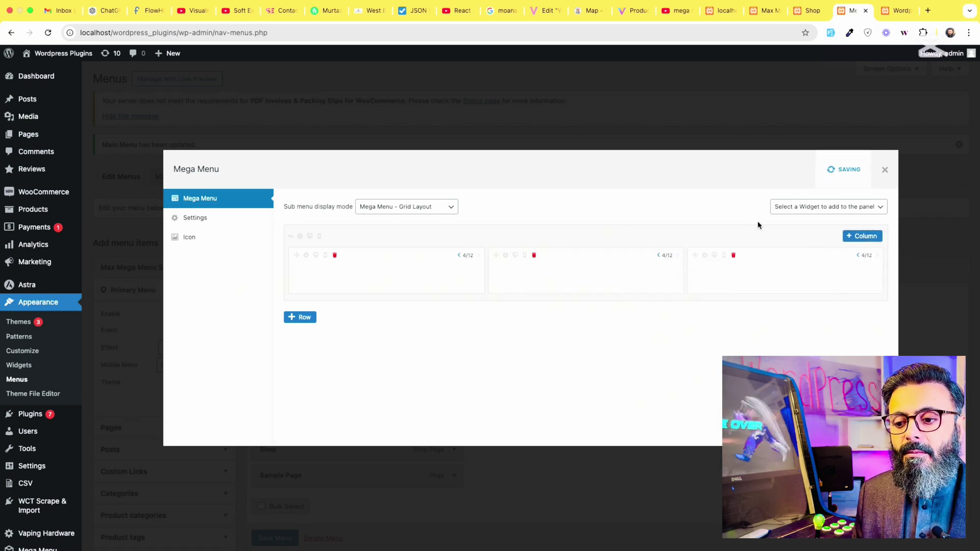
# Add a Text widget to the first column of the mega menu grid.
pyautogui.click(794, 208)
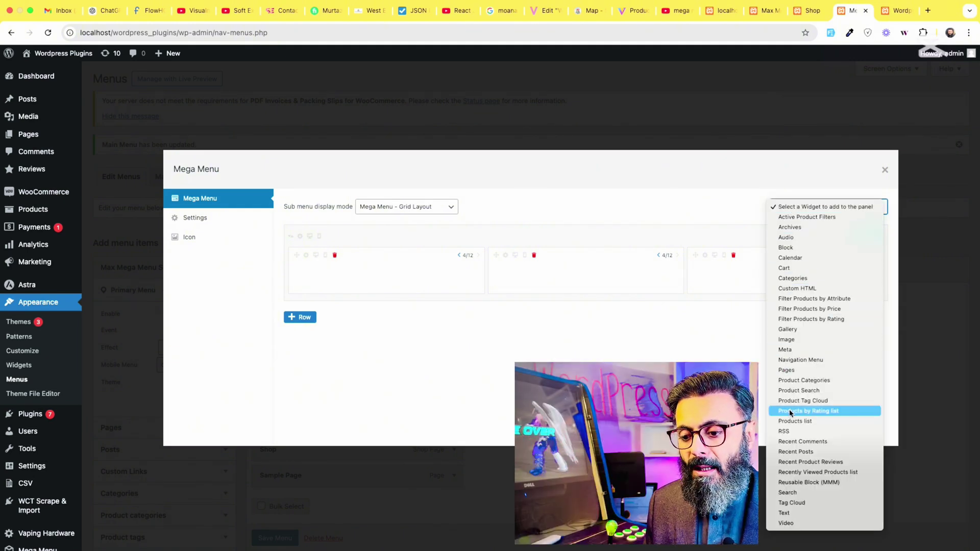
pyautogui.click(788, 513)
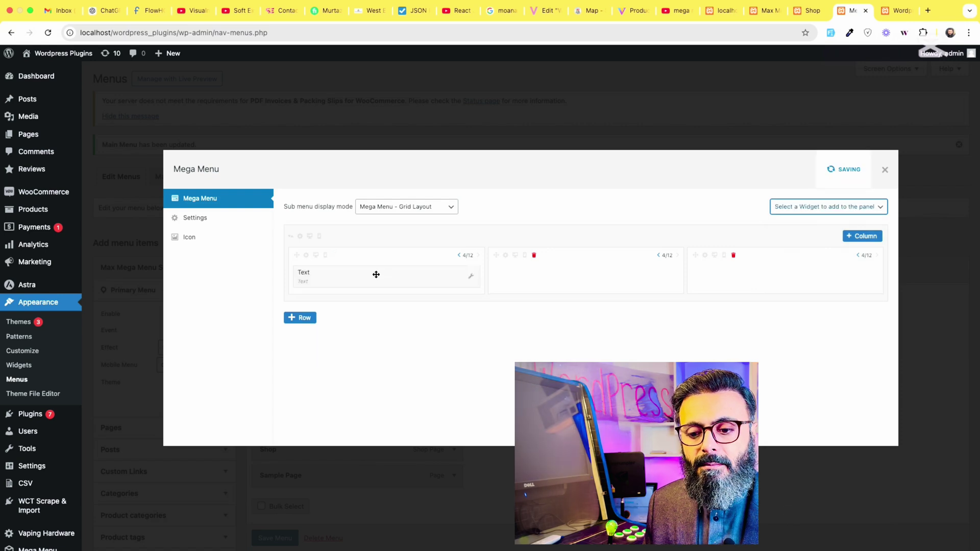
# Title the first column's Text widget "Section 1".
pyautogui.click(470, 276)
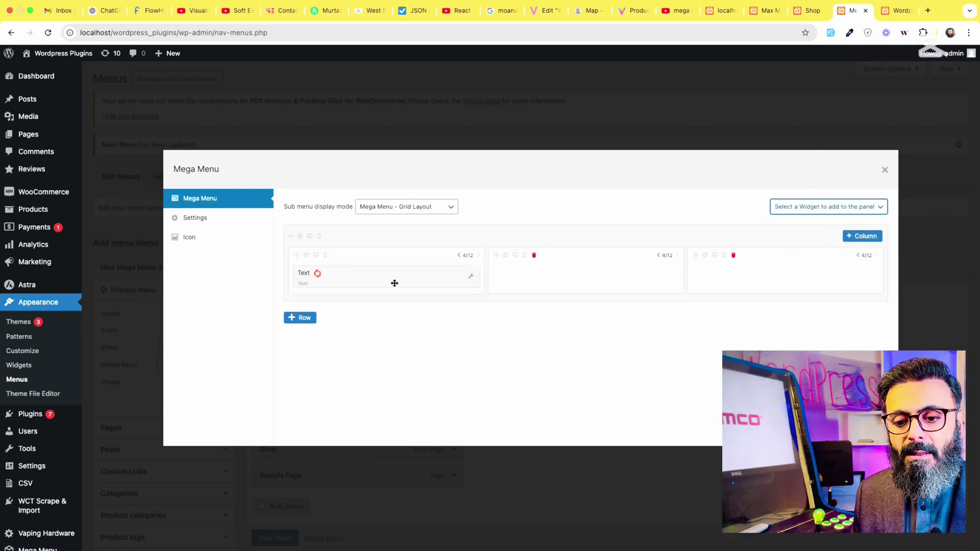
pyautogui.click(345, 313)
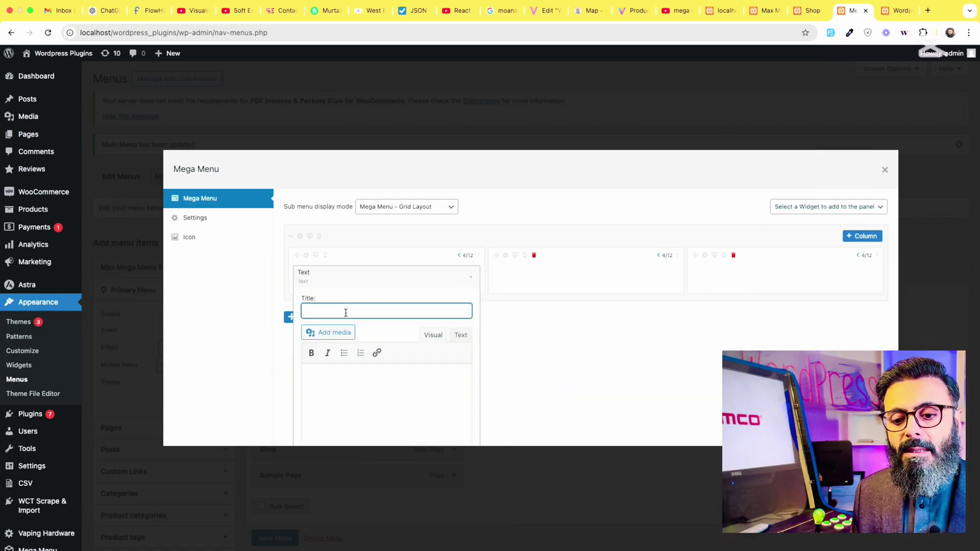
pyautogui.write('This is First ')
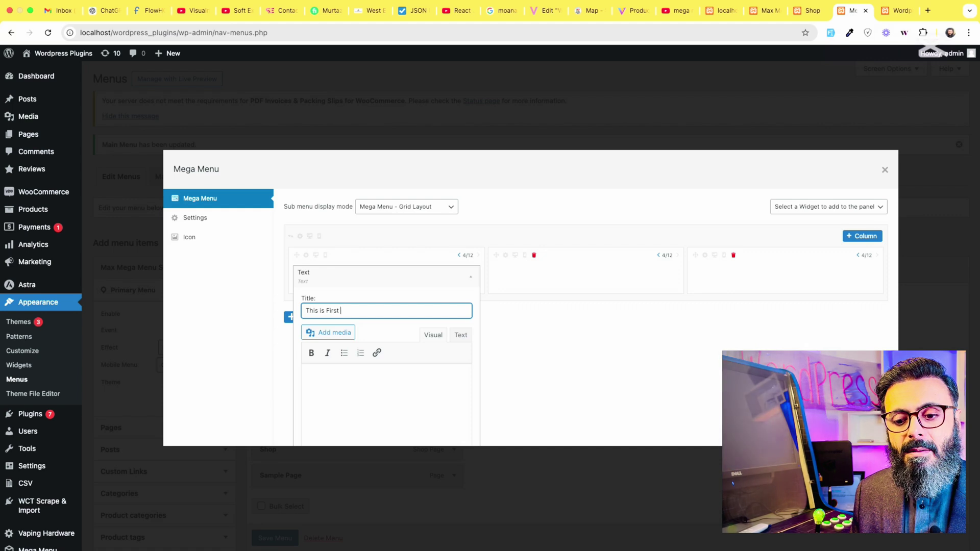
pyautogui.write('Section of Th')
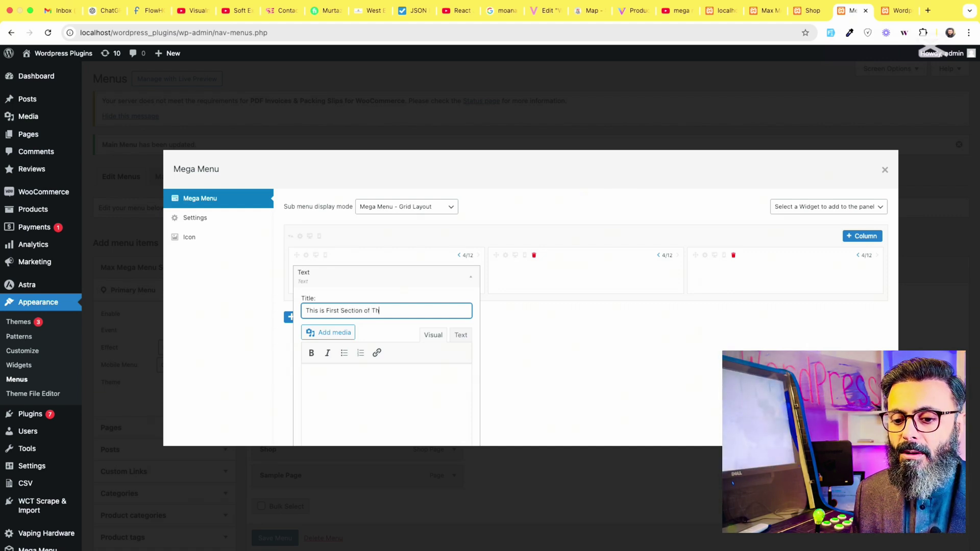
pyautogui.press('BackSpace')
pyautogui.press('BackSpace')
pyautogui.press('BackSpace')
pyautogui.press('BackSpace')
pyautogui.press('BackSpace')
pyautogui.press('BackSpace')
pyautogui.write('Section 1')
# Write "This is the first section text in the mega menu." as the body of the Section 1 Text widget.
pyautogui.click(351, 380)
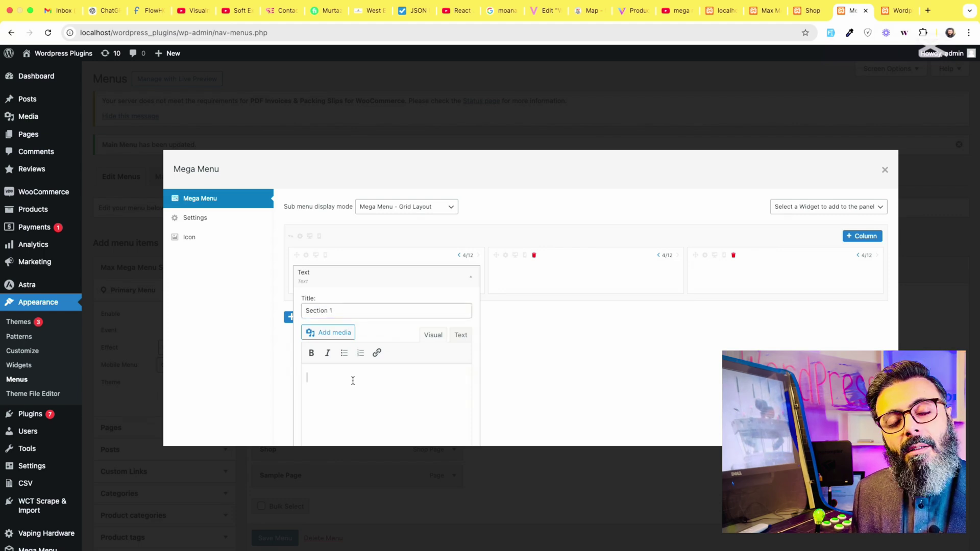
pyautogui.scroll(-1, 357, 396)
pyautogui.scroll(-2, 356, 395)
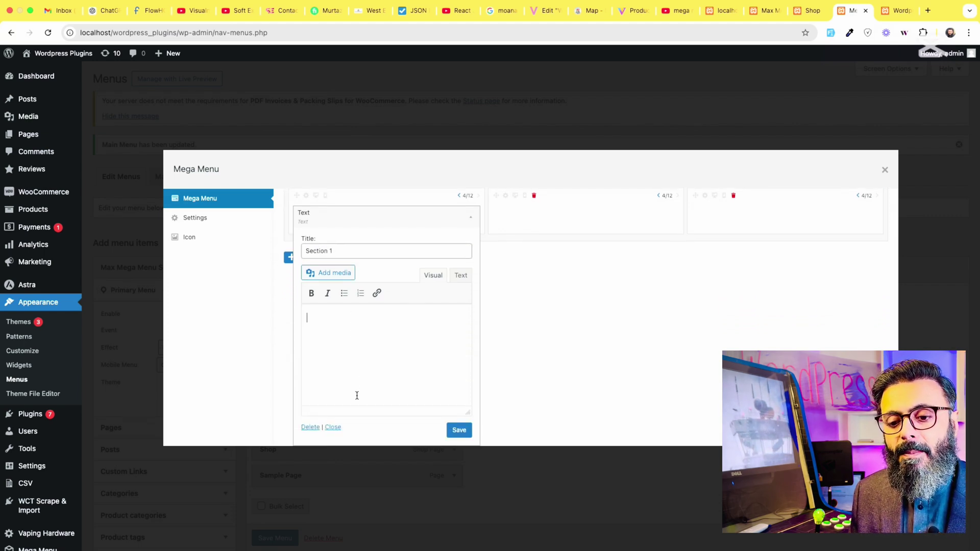
pyautogui.write('This is')
pyautogui.write('the first section')
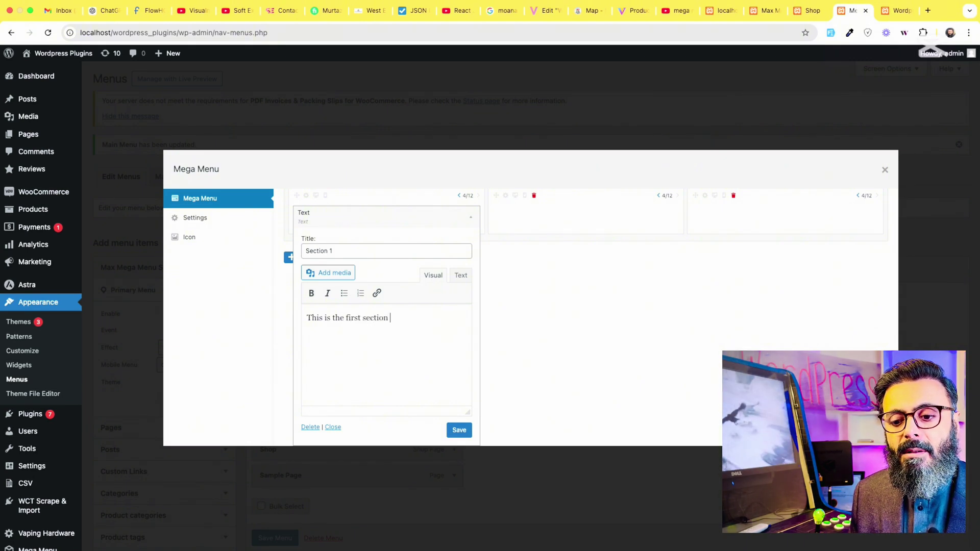
pyautogui.write(' text in the ')
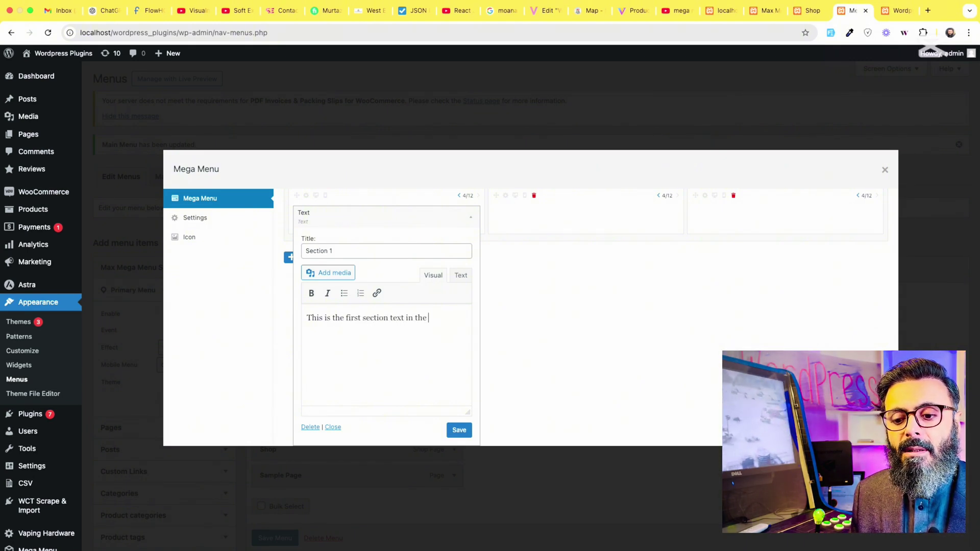
pyautogui.write('mega menu.')
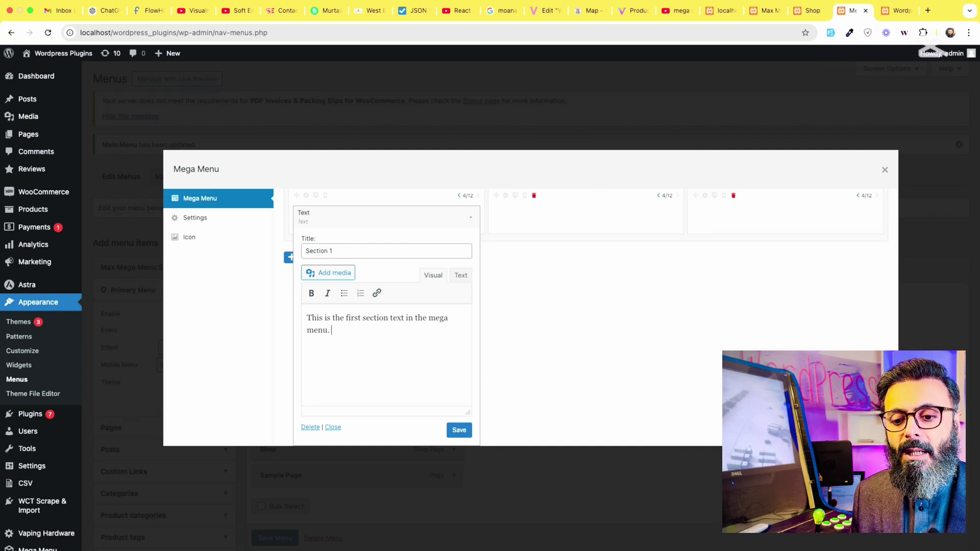
# Duplicate the body sentence until it appears four times in the Text widget, and save the widget.
pyautogui.hotkey('ctrl', 'a')
pyautogui.press('super+c')
pyautogui.press('Right')
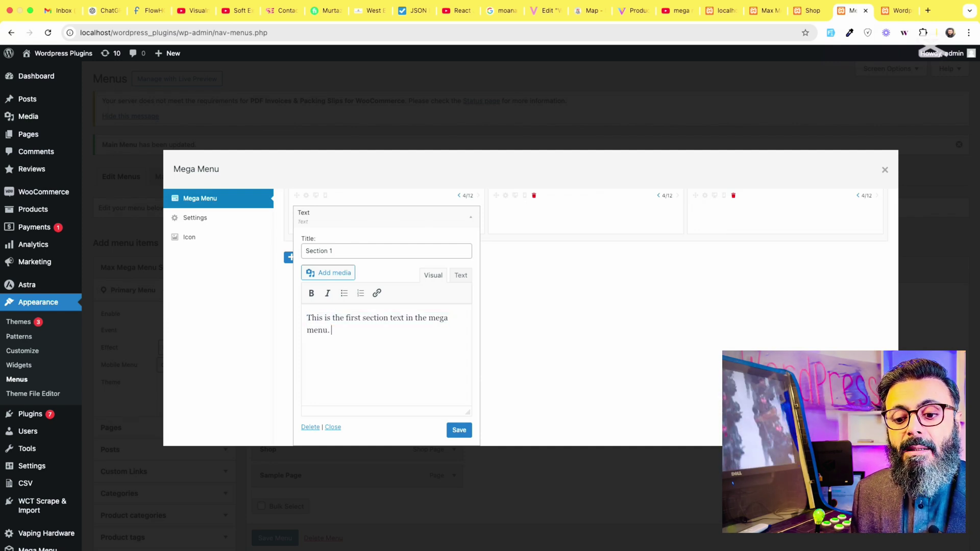
pyautogui.press('super+v')
pyautogui.press('super+v')
pyautogui.press('super+v')
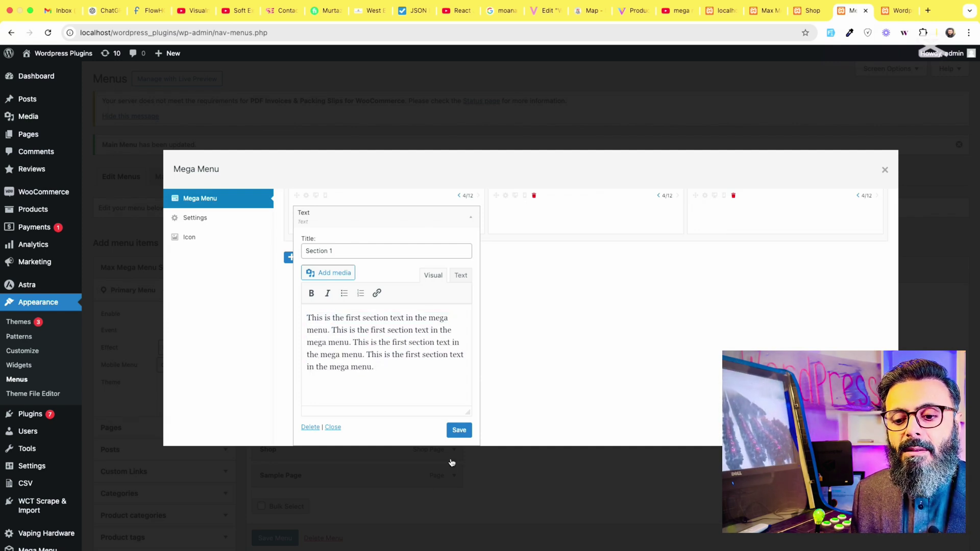
pyautogui.click(459, 430)
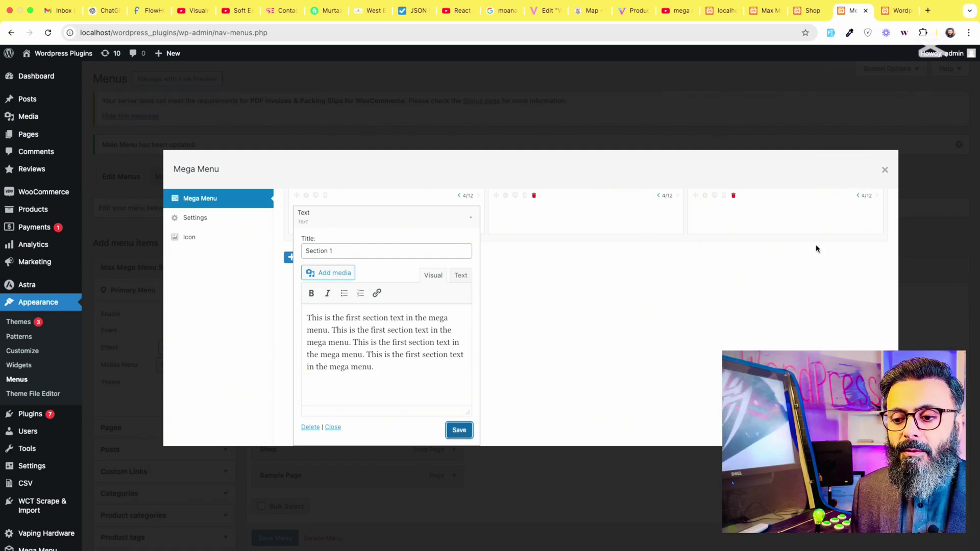
# Add an Image widget to the first column of the mega menu grid and collapse the Text widget's editor.
pyautogui.scroll(2, 816, 246)
pyautogui.click(808, 207)
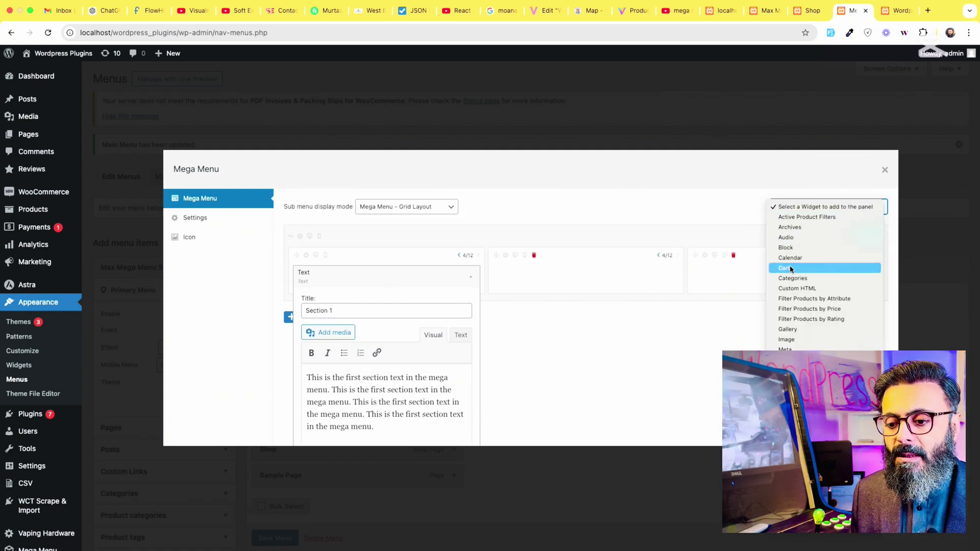
pyautogui.click(792, 339)
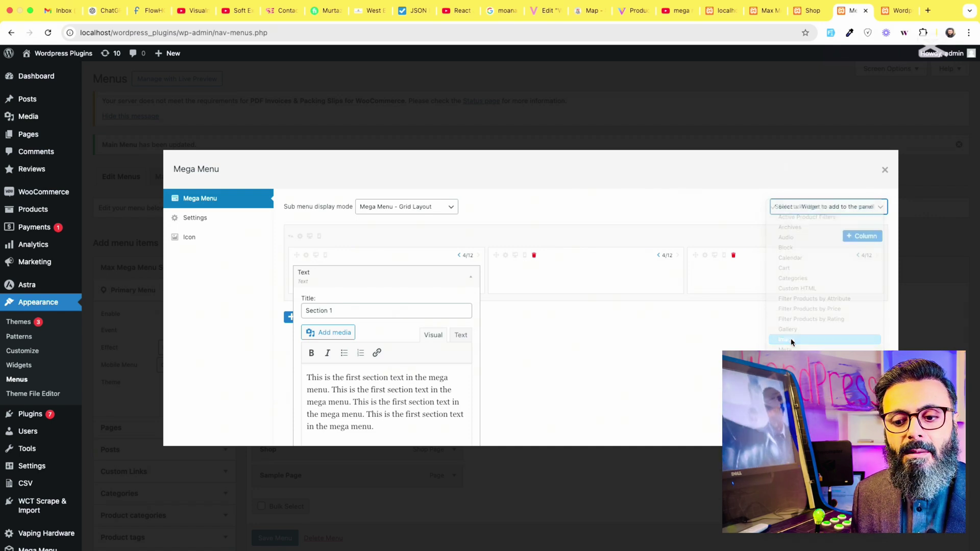
pyautogui.click(470, 278)
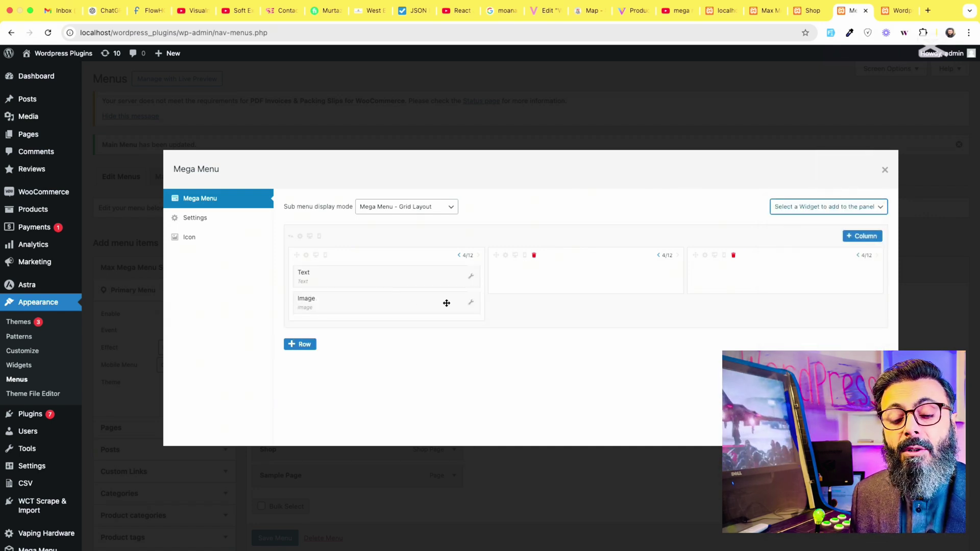
# Title the first column's Image widget "Product 1".
pyautogui.click(470, 303)
pyautogui.scroll(-2, 411, 336)
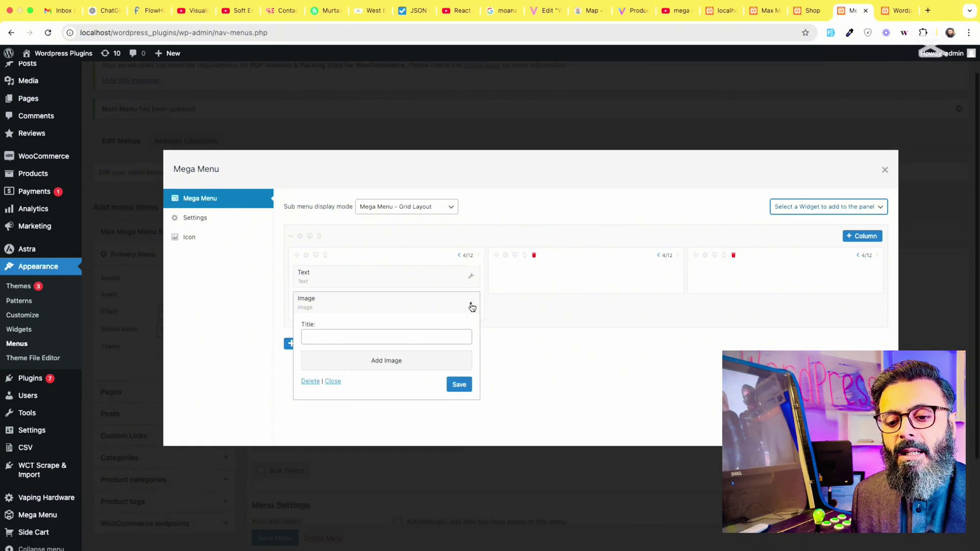
pyautogui.click(411, 336)
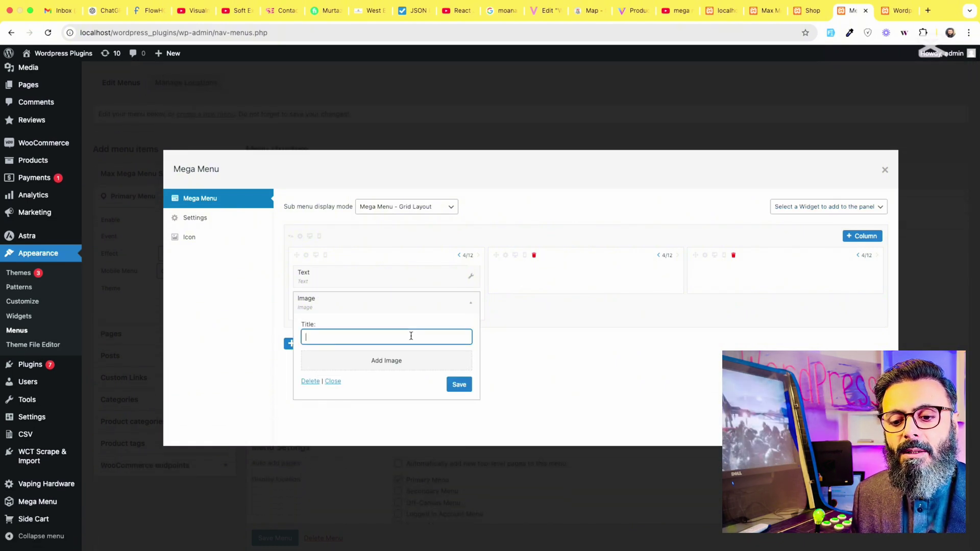
pyautogui.write('Product 1')
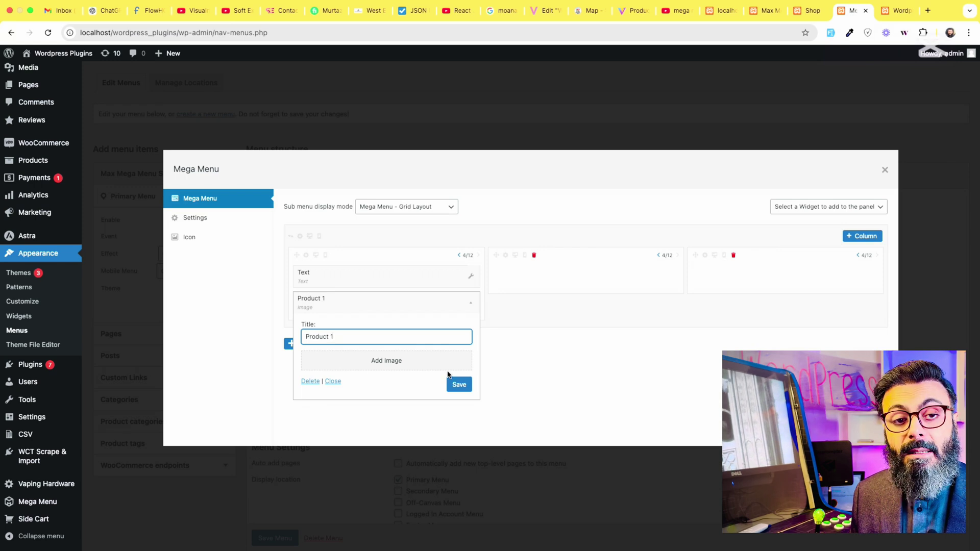
# Give the Product 1 widget the first ice machine picture in the media library's second row, and save the widget.
pyautogui.click(405, 365)
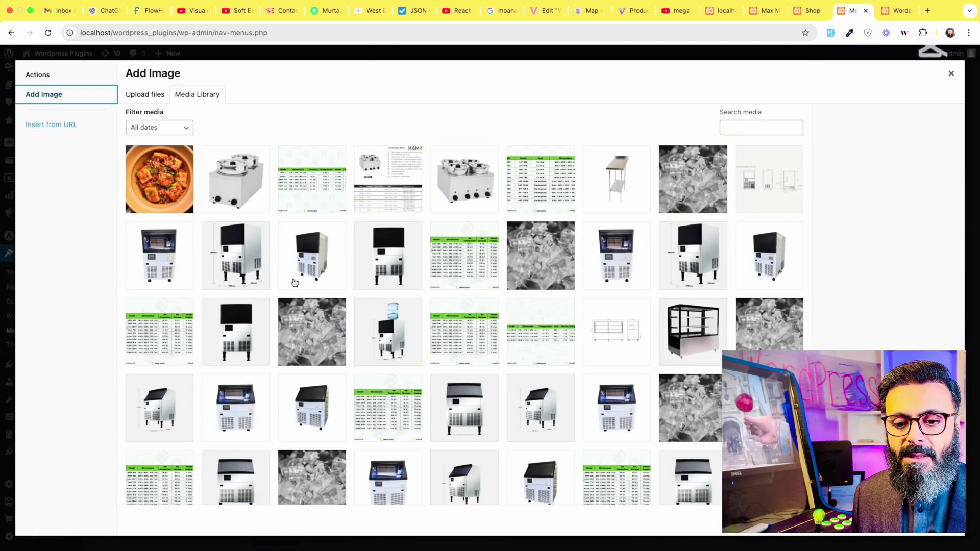
pyautogui.click(168, 248)
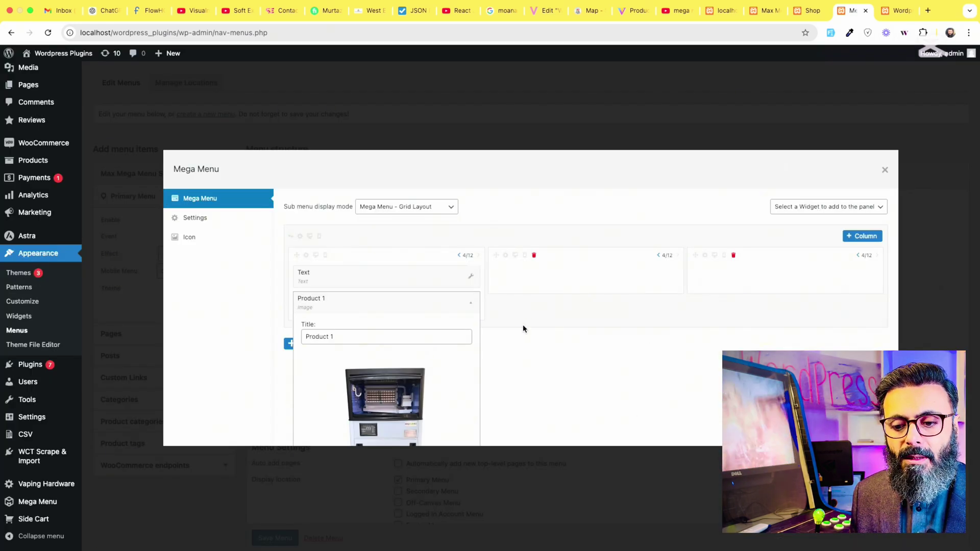
pyautogui.scroll(-3, 522, 328)
pyautogui.click(449, 433)
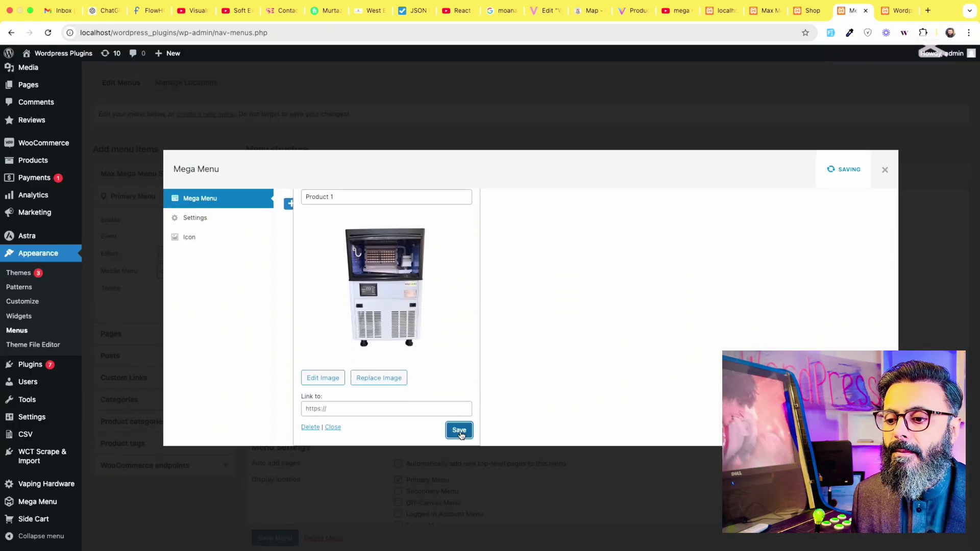
# Close the Mega Menu item's settings and save Main Menu.
pyautogui.scroll(3, 805, 252)
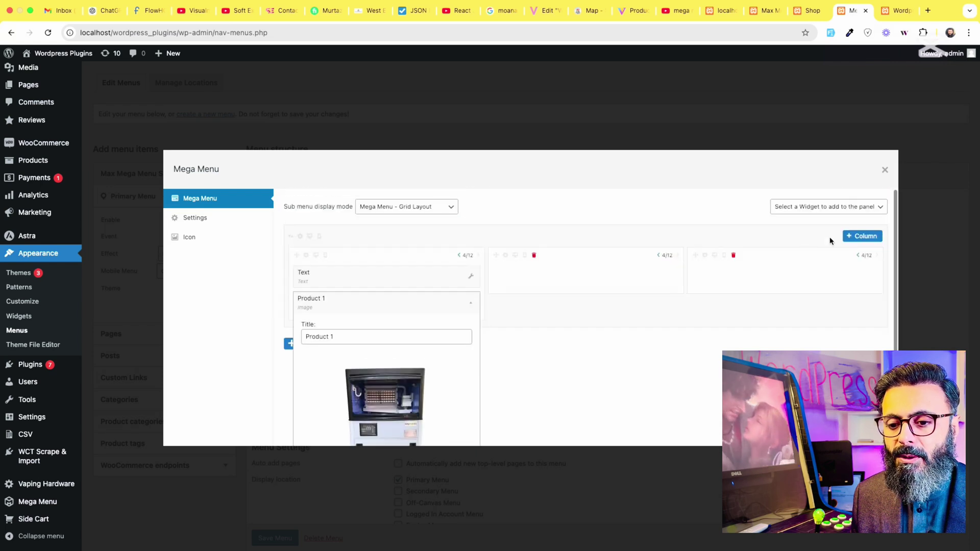
pyautogui.click(884, 169)
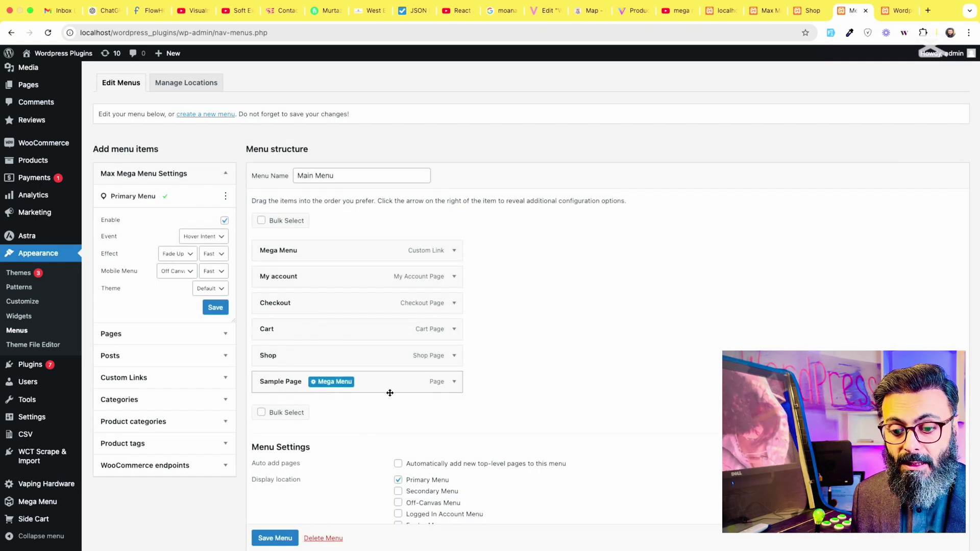
pyautogui.scroll(-1, 281, 526)
pyautogui.click(269, 524)
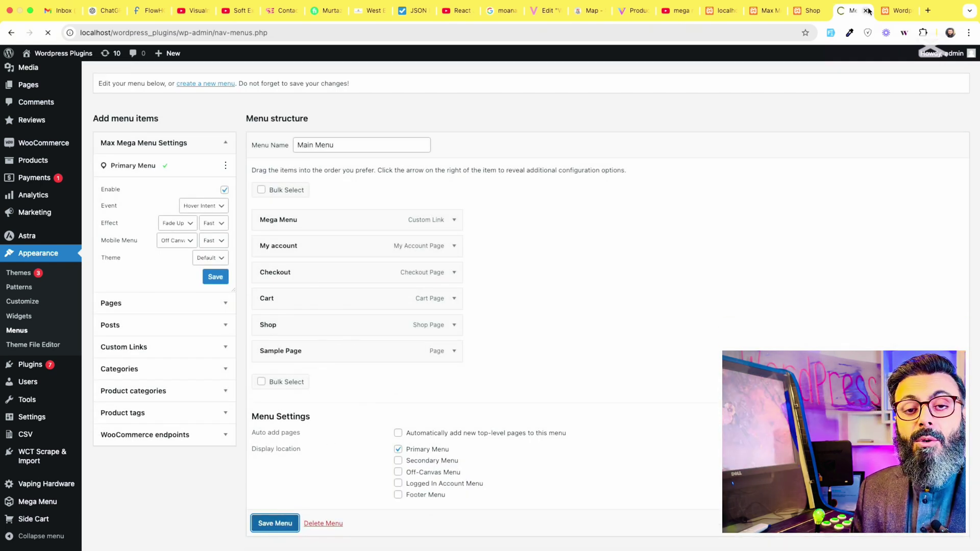
# Reload the site's front page and check how the Mega Menu item's drop-down panel looks.
pyautogui.click(61, 53)
pyautogui.press('super+r')
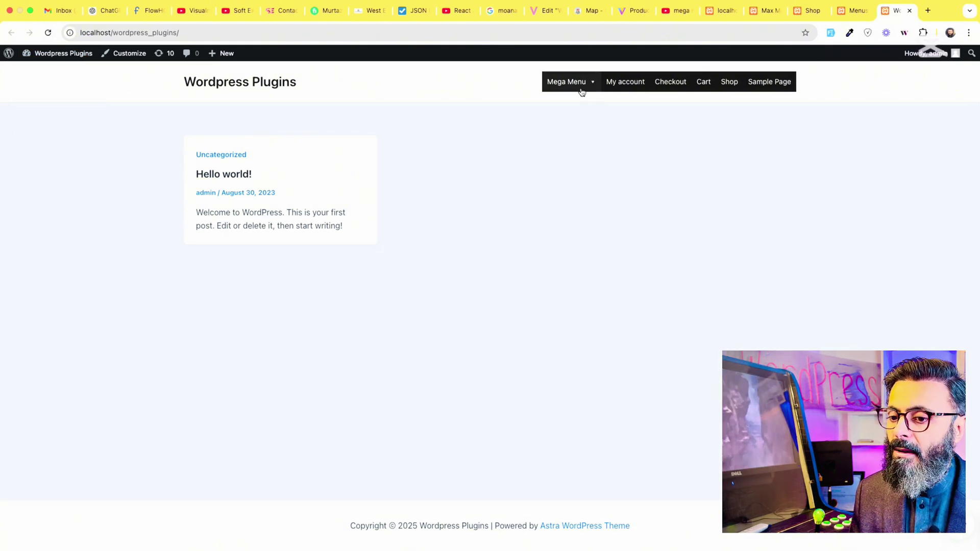
pyautogui.moveTo(579, 85)
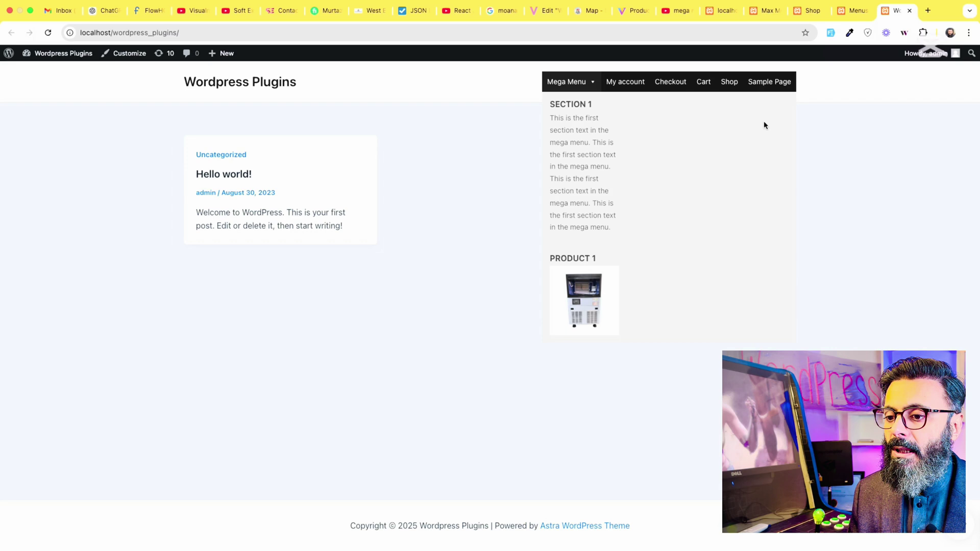
# Back in the site admin, open the Mega Menus settings of Max Mega Menu's Default theme.
pyautogui.click(843, 15)
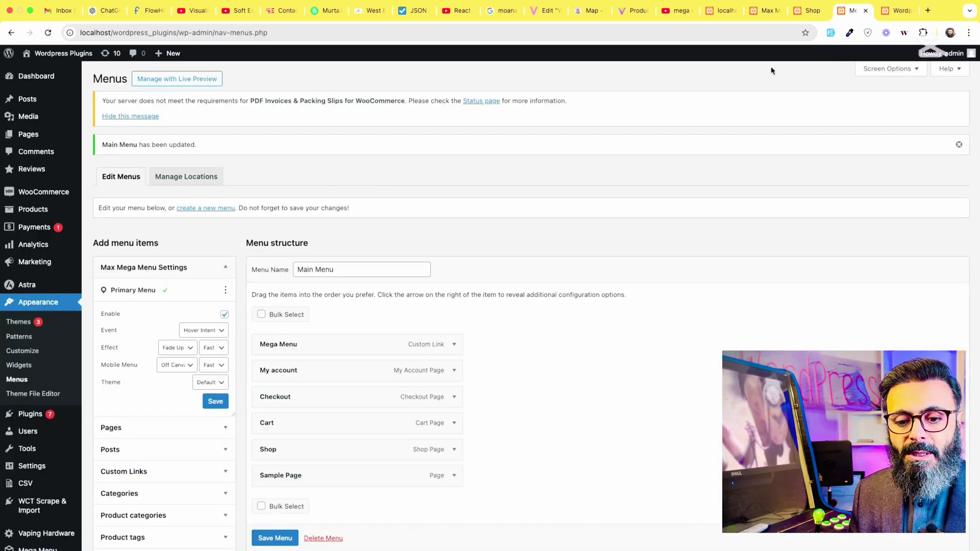
pyautogui.moveTo(265, 342)
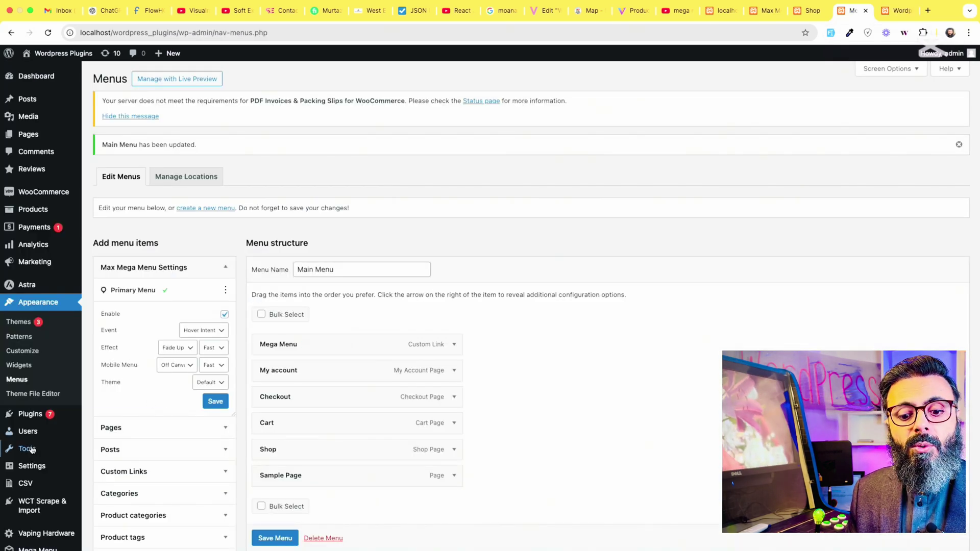
pyautogui.scroll(-3, 25, 449)
pyautogui.moveTo(15, 508)
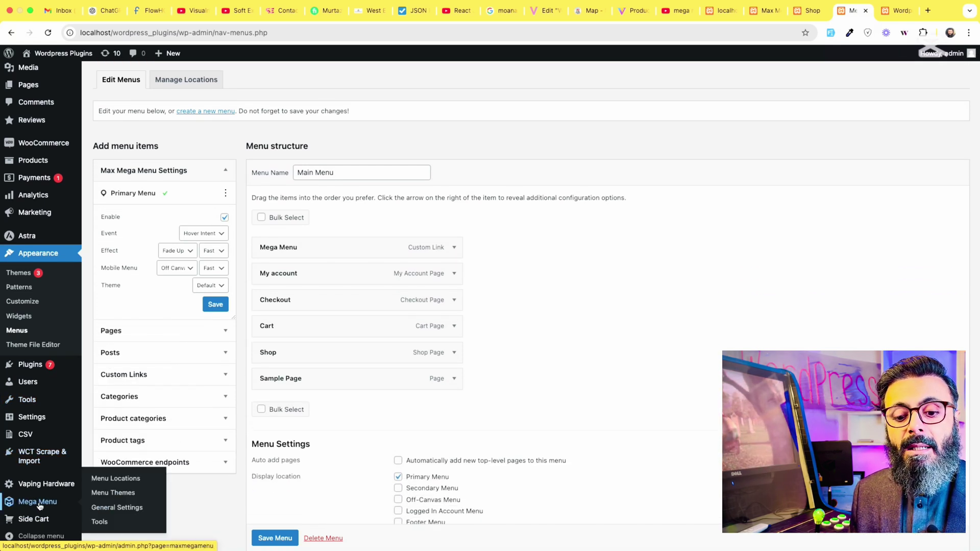
pyautogui.click(117, 498)
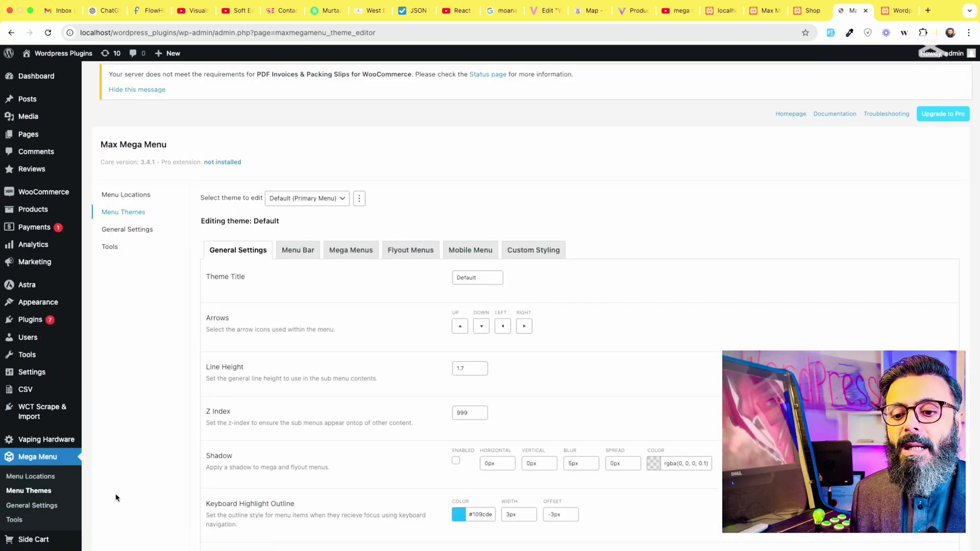
pyautogui.click(342, 255)
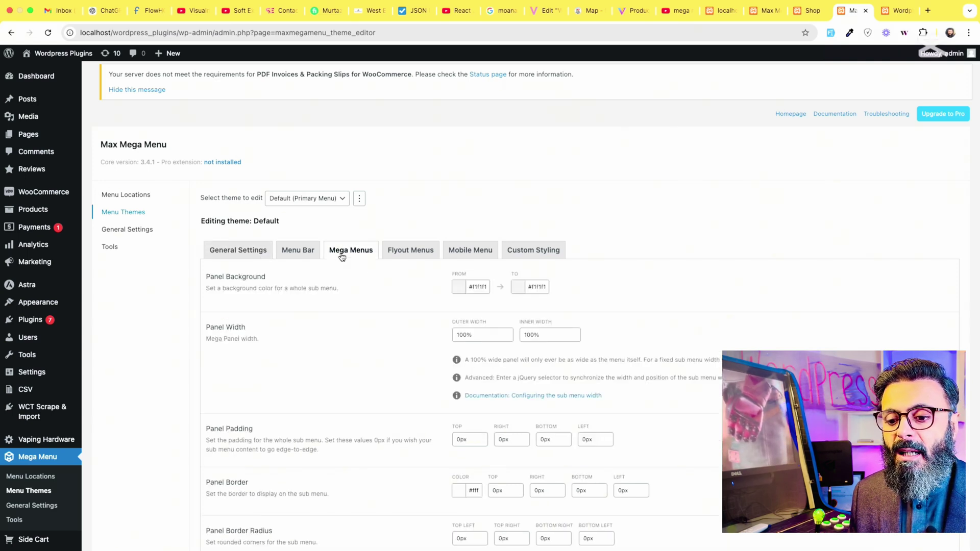
# Set both the outer and inner Panel Width of the mega menus to 800px.
pyautogui.moveTo(474, 335); pyautogui.dragTo(442, 338)
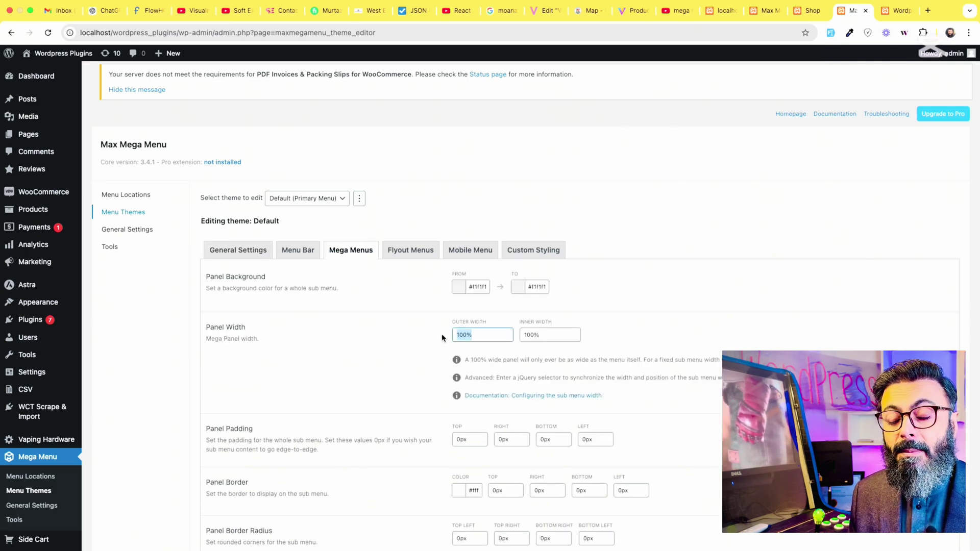
pyautogui.write('800px')
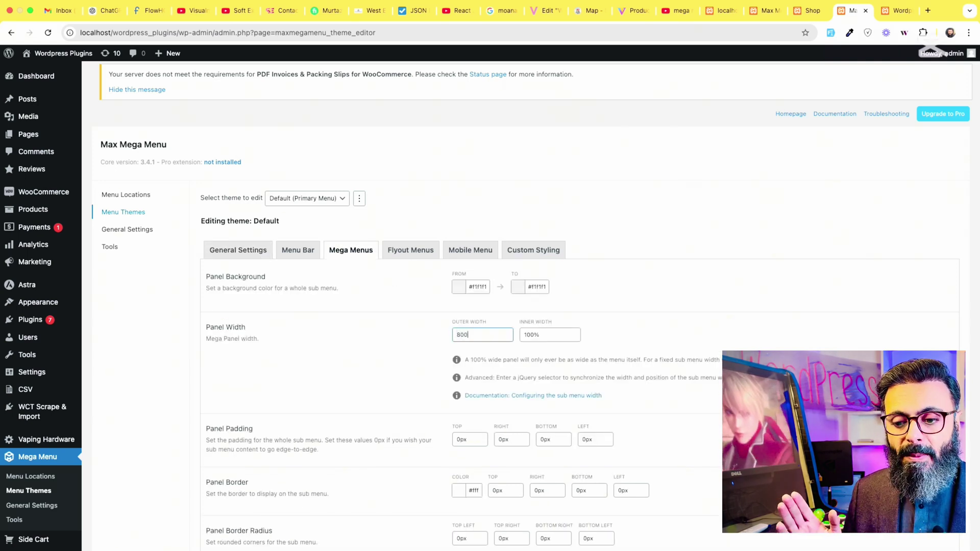
pyautogui.click(538, 337)
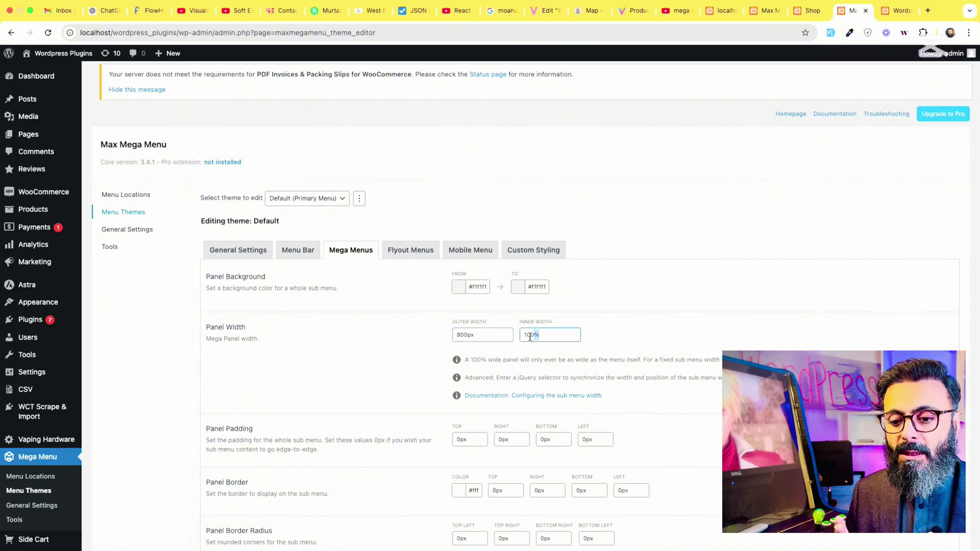
pyautogui.moveTo(538, 337); pyautogui.dragTo(518, 337)
pyautogui.write('800')
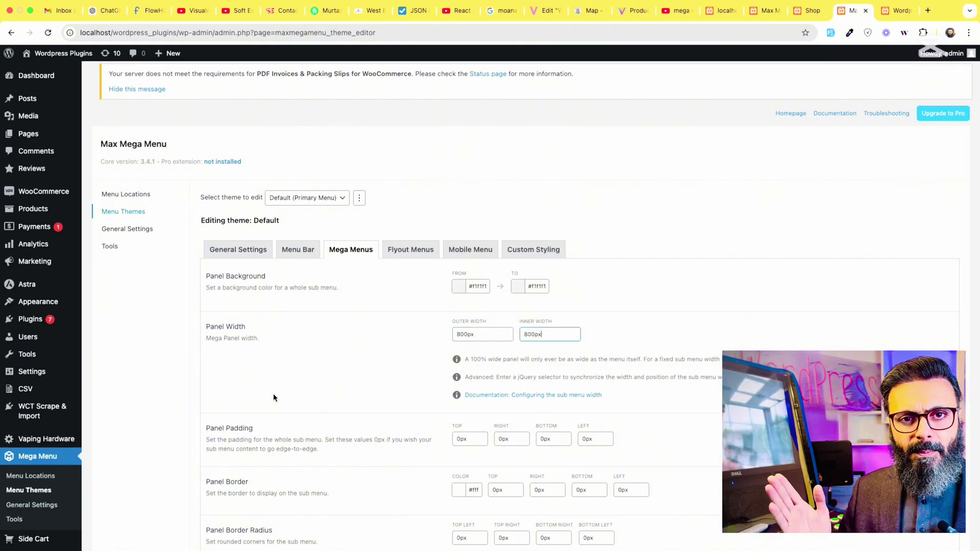
# Save the changes made to the Default theme's mega menu settings.
pyautogui.scroll(-20, 273, 398)
pyautogui.scroll(-5, 252, 482)
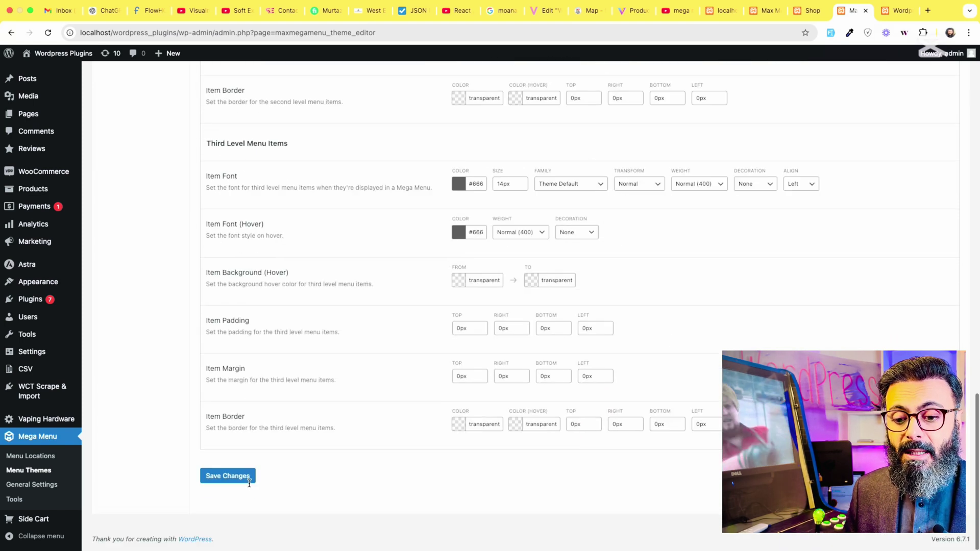
pyautogui.click(219, 477)
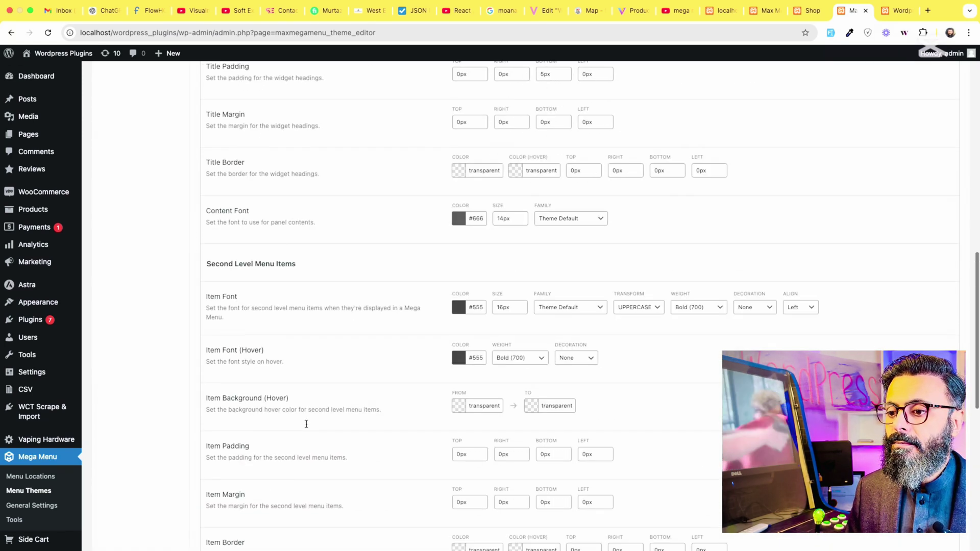
# Reload the site's front page and check the width of the Mega Menu item's drop-down panel.
pyautogui.click(898, 10)
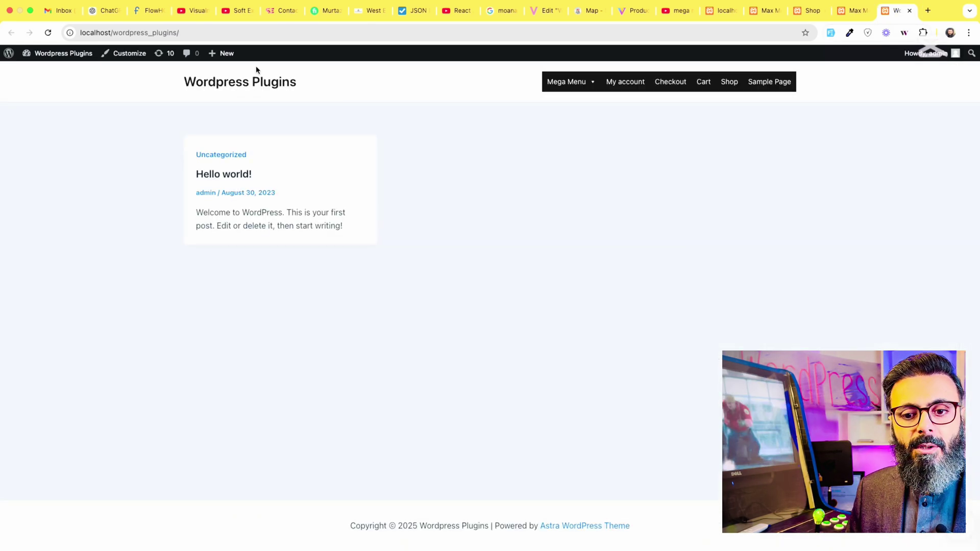
pyautogui.click(49, 33)
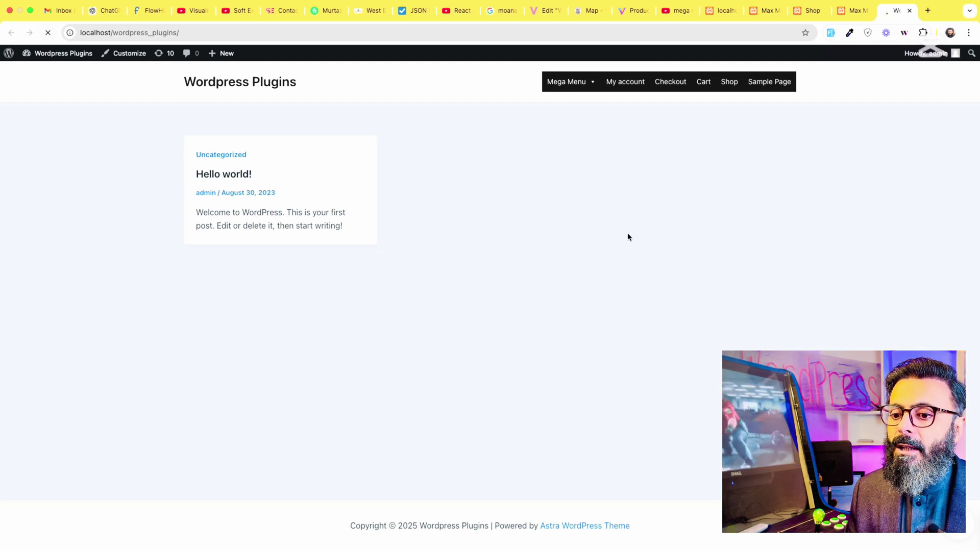
pyautogui.moveTo(580, 91)
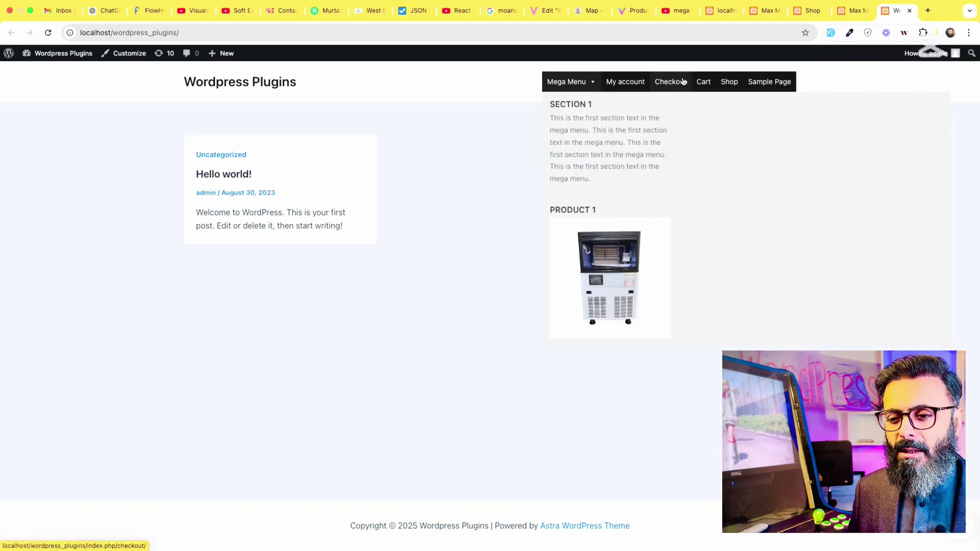
# In the Default theme's Menu Bar settings, set Menu Background from rgb(224, 224, 224) to rgb(215, 215, 215).
pyautogui.click(846, 19)
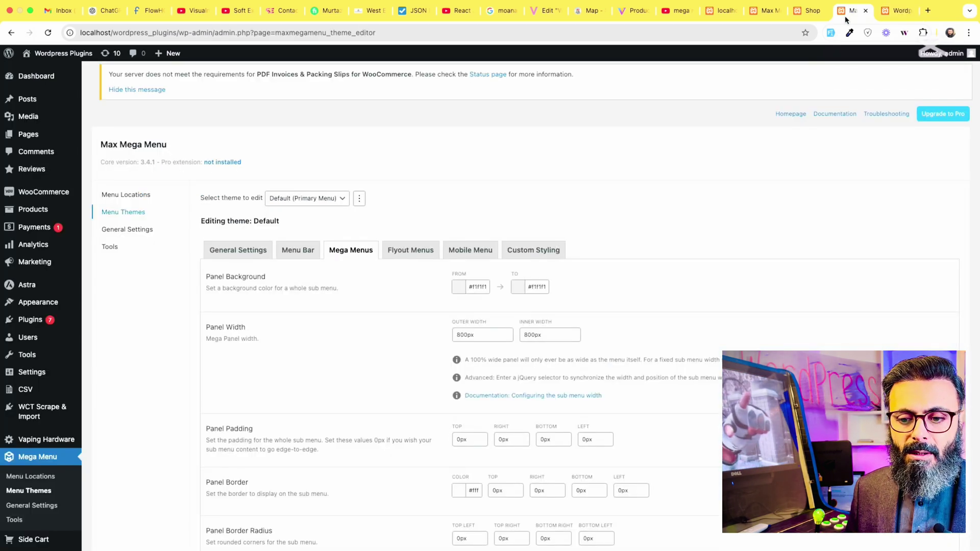
pyautogui.click(291, 253)
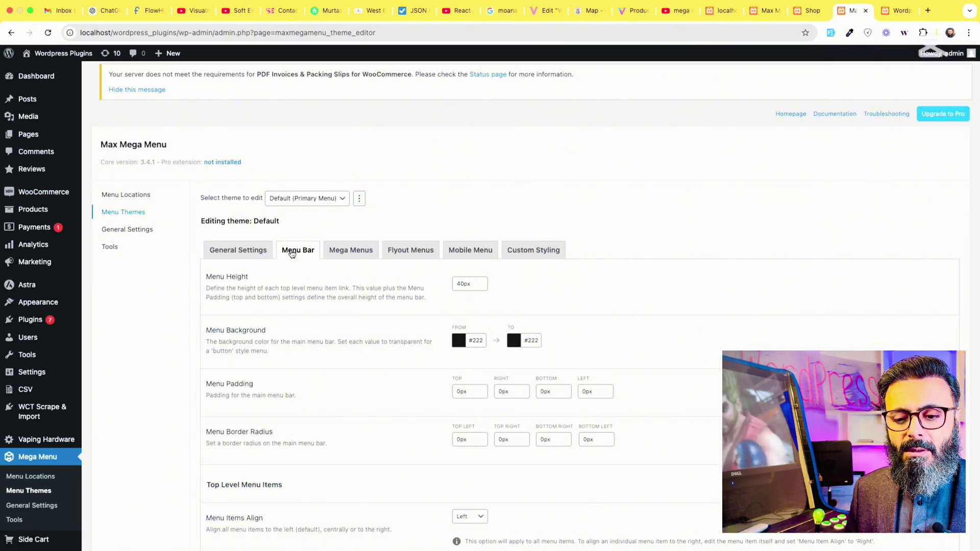
pyautogui.click(458, 341)
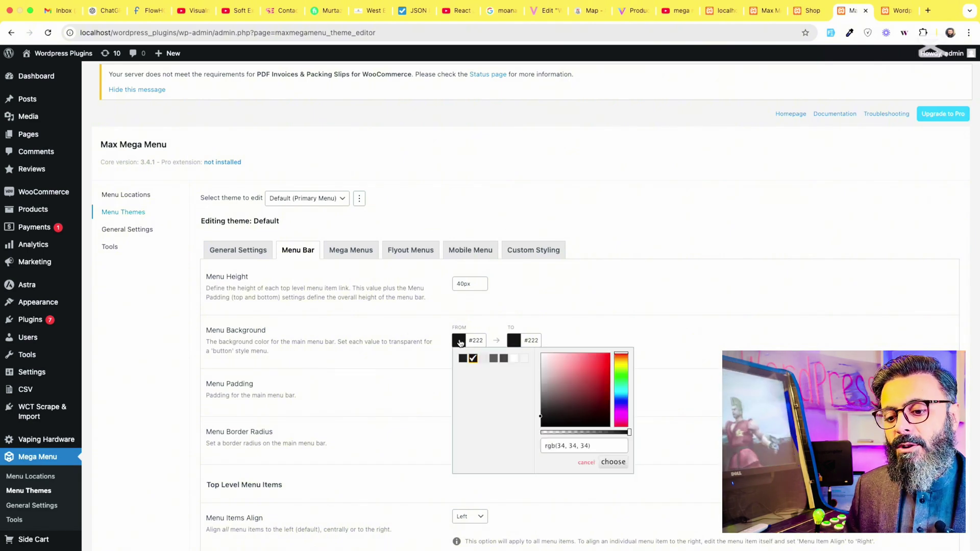
pyautogui.click(514, 358)
pyautogui.moveTo(537, 352)
pyautogui.mouseDown()
pyautogui.moveTo(536, 375)
pyautogui.moveTo(536, 364)
pyautogui.mouseUp()
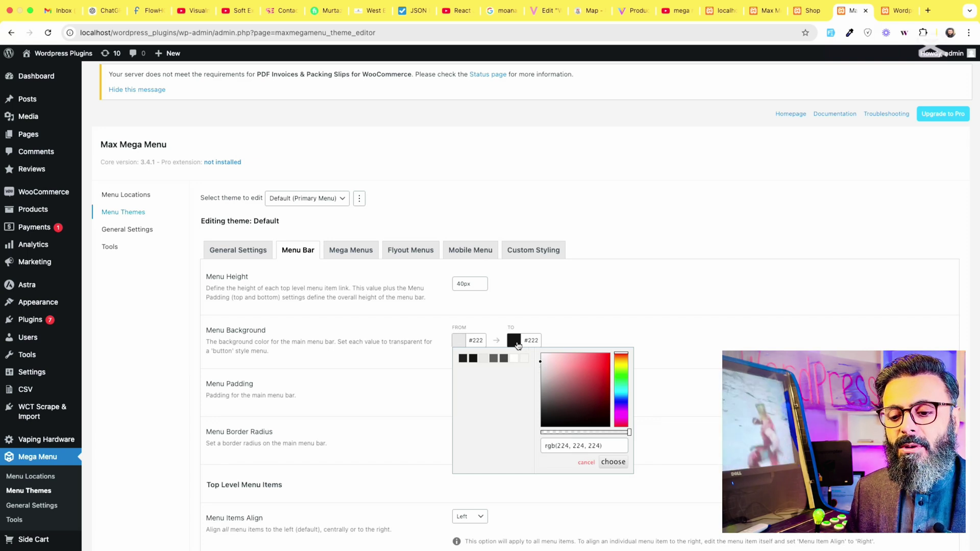
pyautogui.click(610, 464)
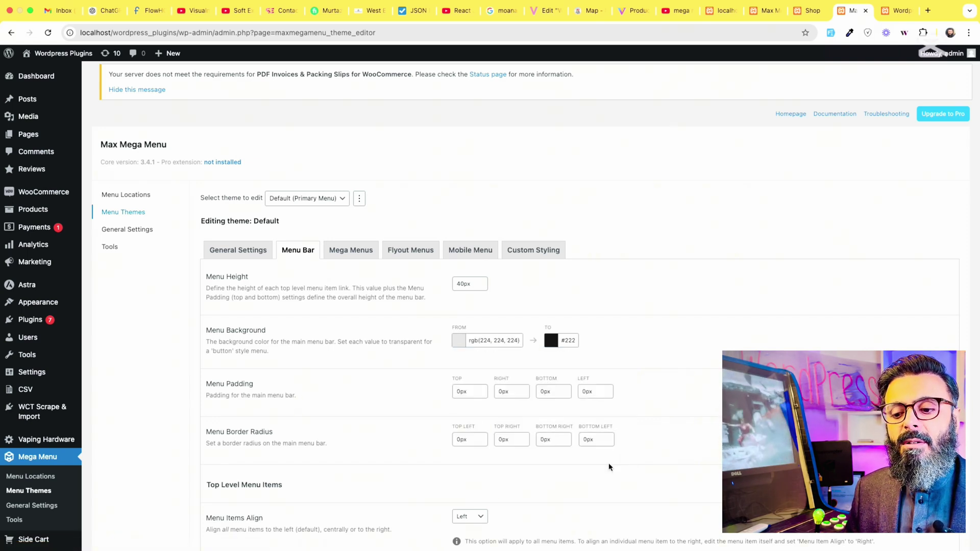
pyautogui.click(552, 344)
pyautogui.moveTo(638, 388); pyautogui.dragTo(630, 368)
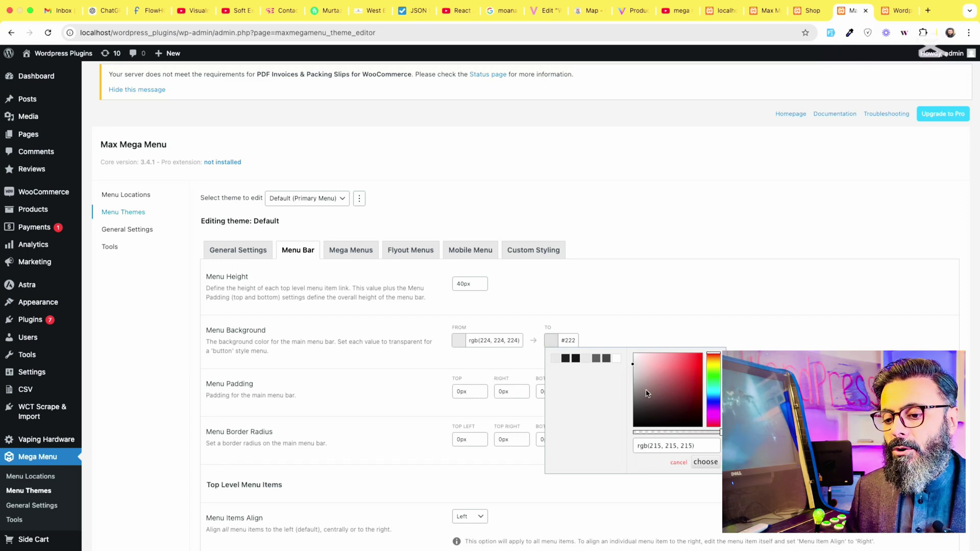
pyautogui.click(705, 463)
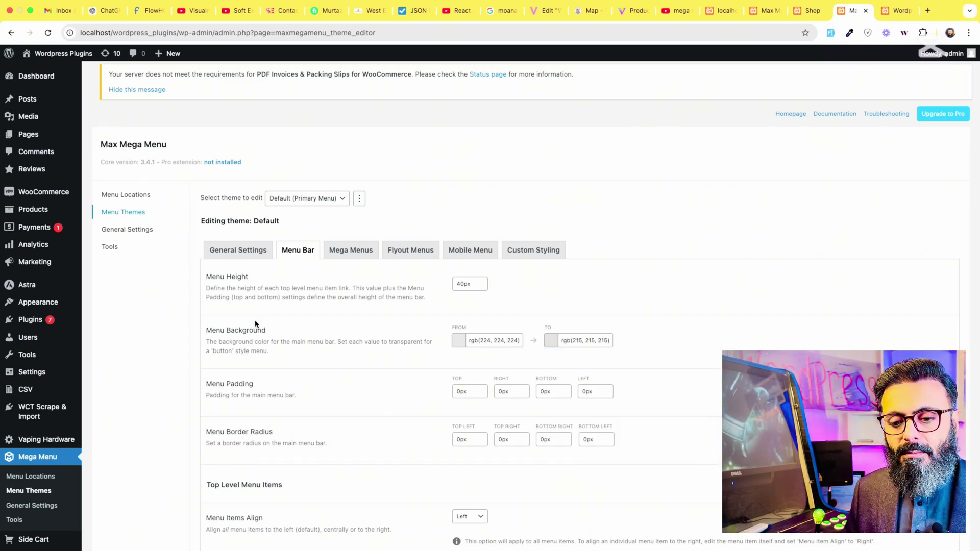
# Save the menu bar changes and reload the site's front page to check the new menu background.
pyautogui.scroll(-10, 256, 325)
pyautogui.click(220, 482)
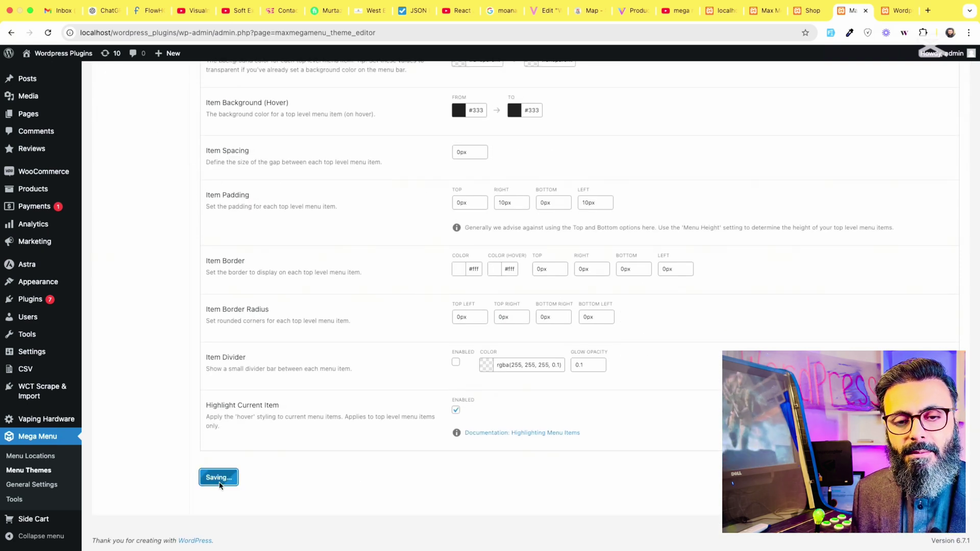
pyautogui.click(902, 12)
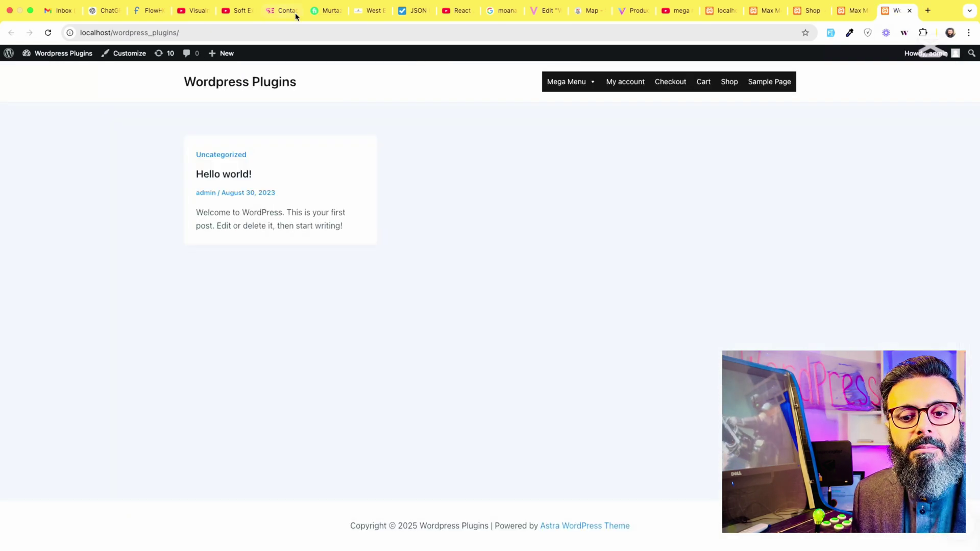
pyautogui.click(48, 32)
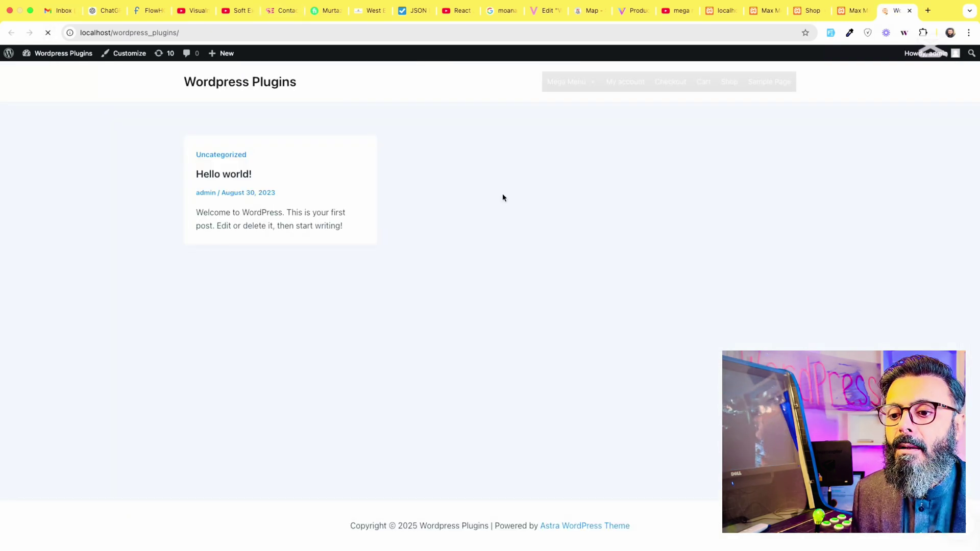
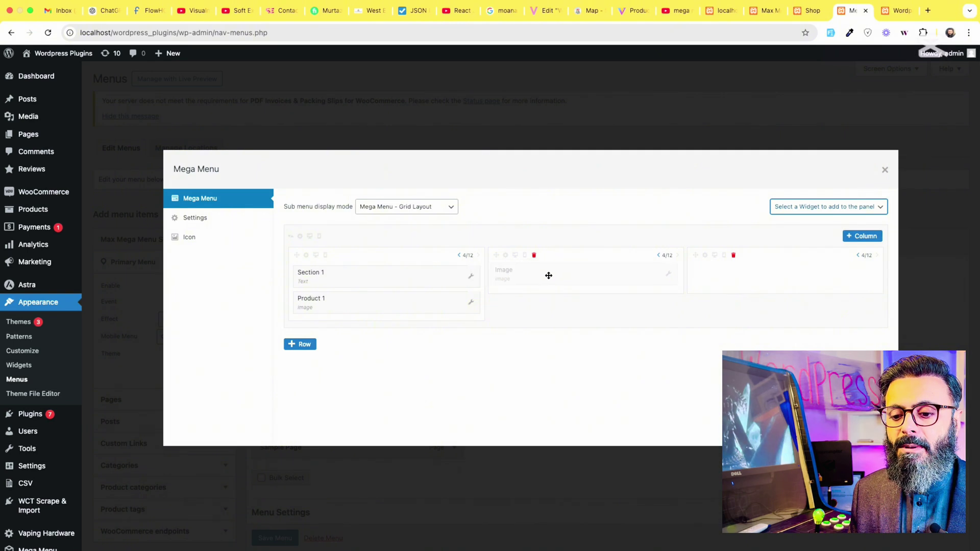
# Title the second column's Image widget Product 2, add the two-pot steel food warmer image from the media library, and save the widget.
pyautogui.click(669, 278)
pyautogui.click(582, 310)
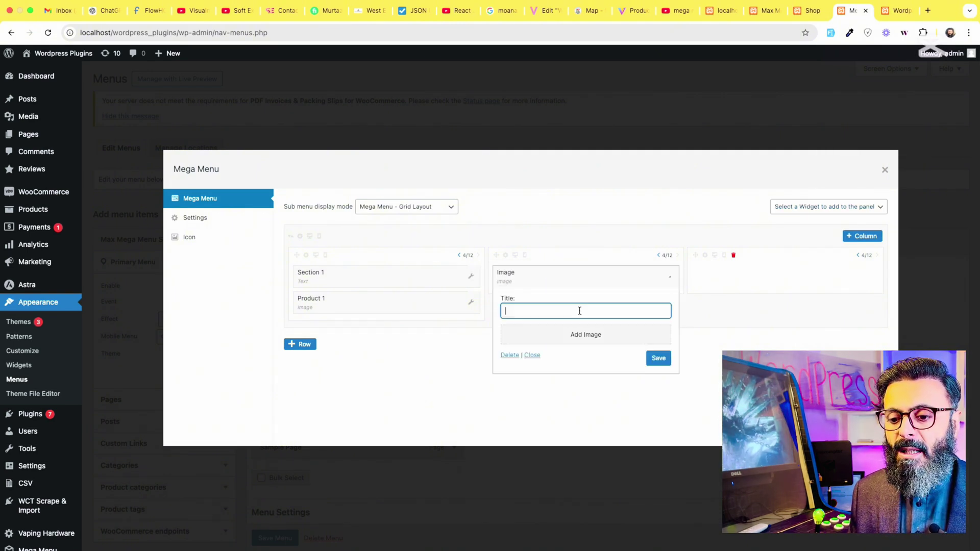
pyautogui.write('Product ')
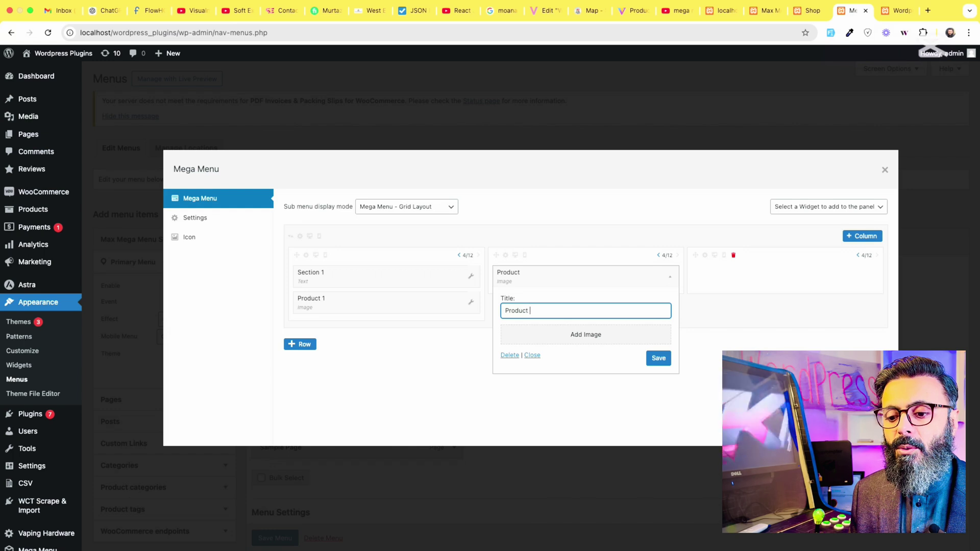
pyautogui.write('2')
pyautogui.click(575, 334)
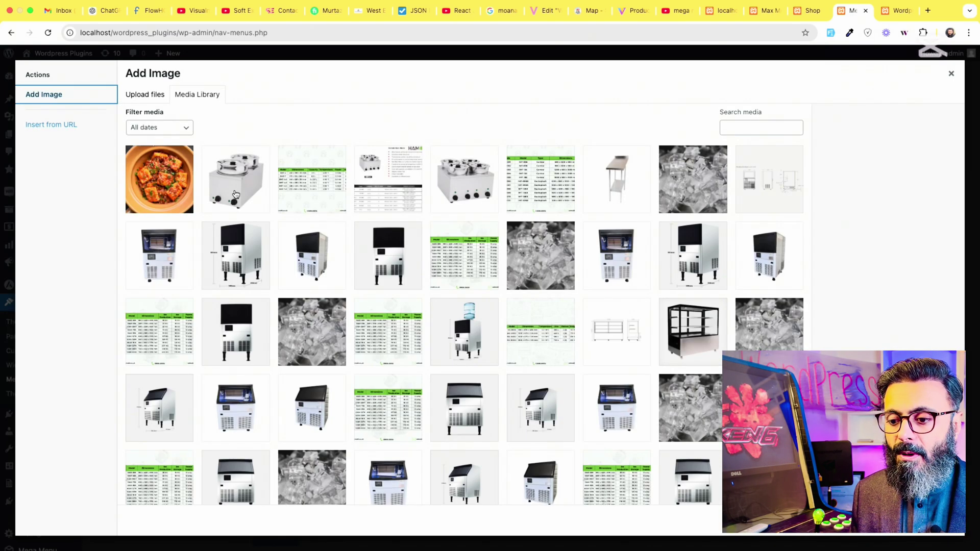
pyautogui.click(235, 193)
pyautogui.click(929, 520)
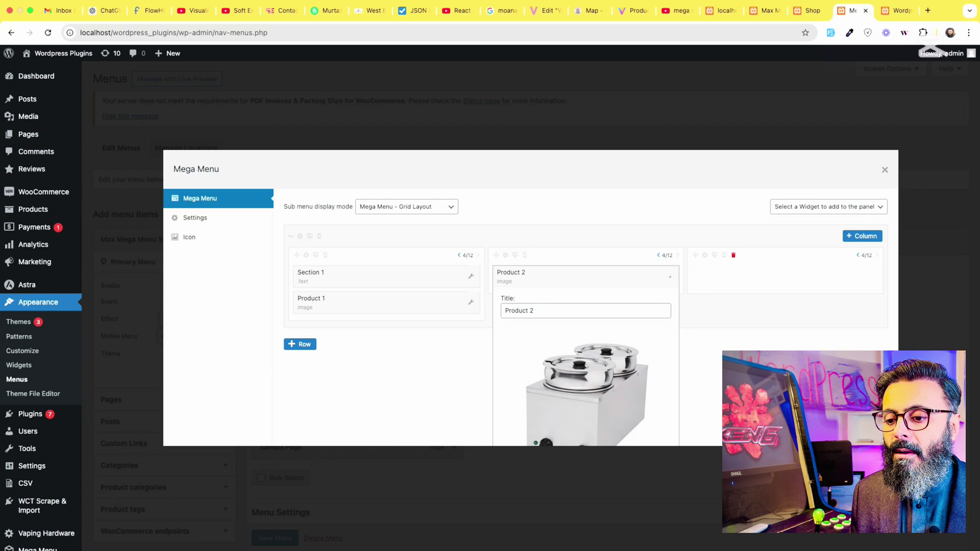
pyautogui.scroll(-3, 676, 336)
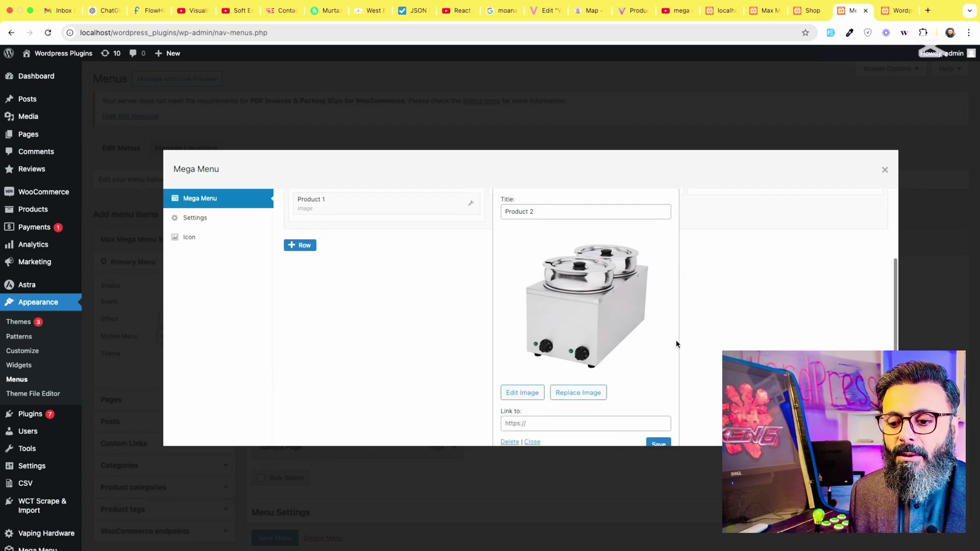
pyautogui.click(658, 430)
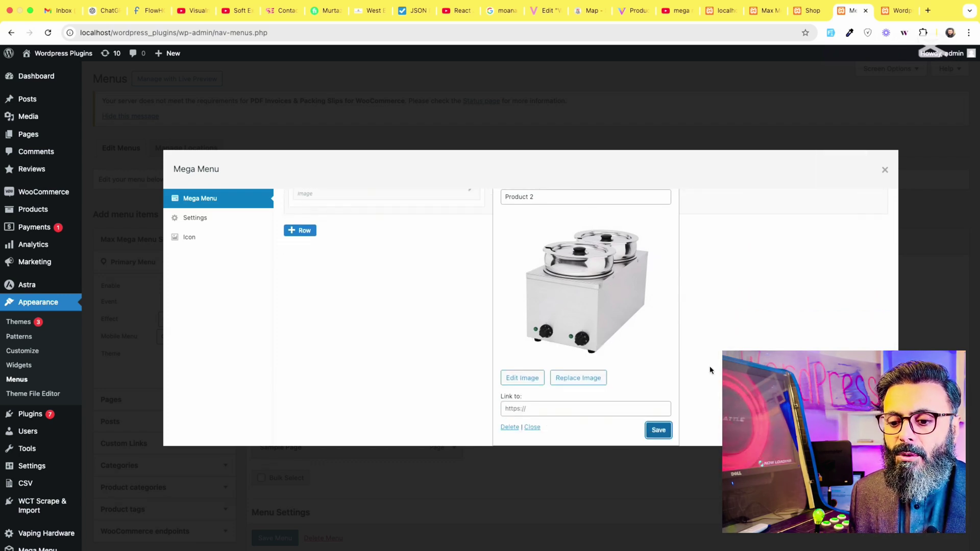
pyautogui.click(525, 409)
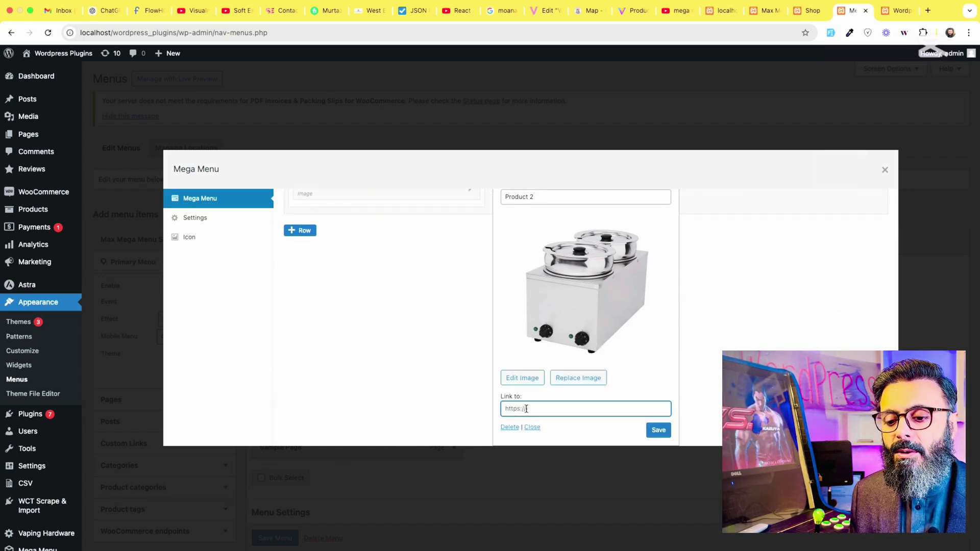
pyautogui.press('BackSpace')
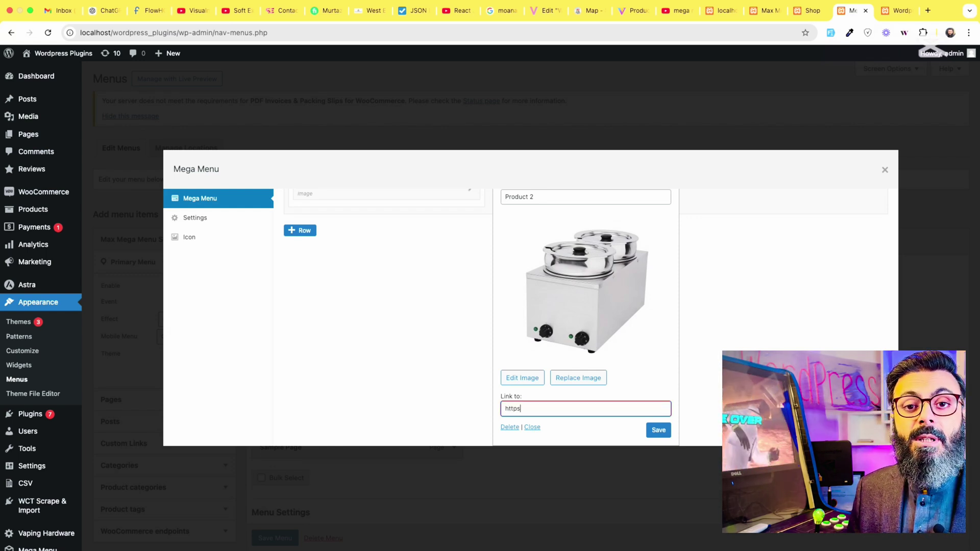
pyautogui.write('https://www.google')
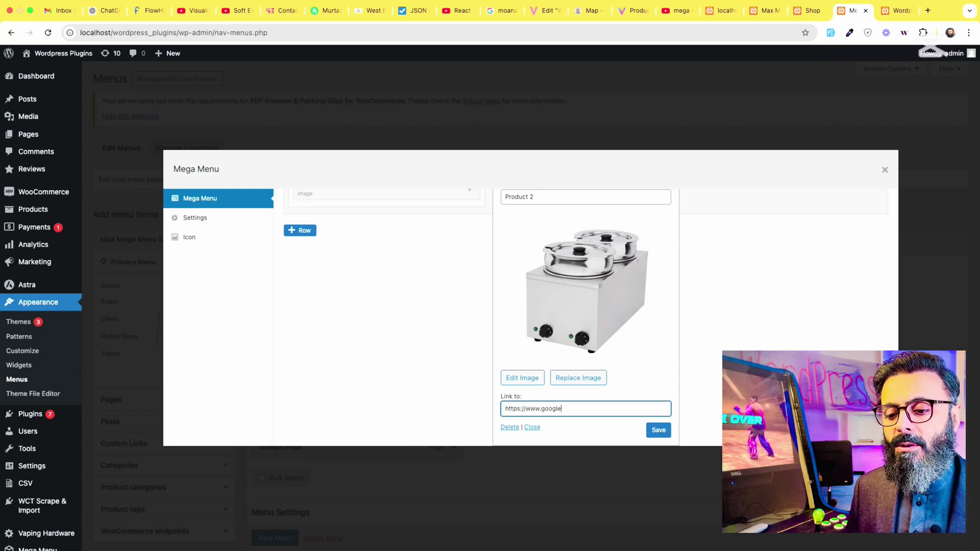
pyautogui.write('.com')
pyautogui.click(650, 432)
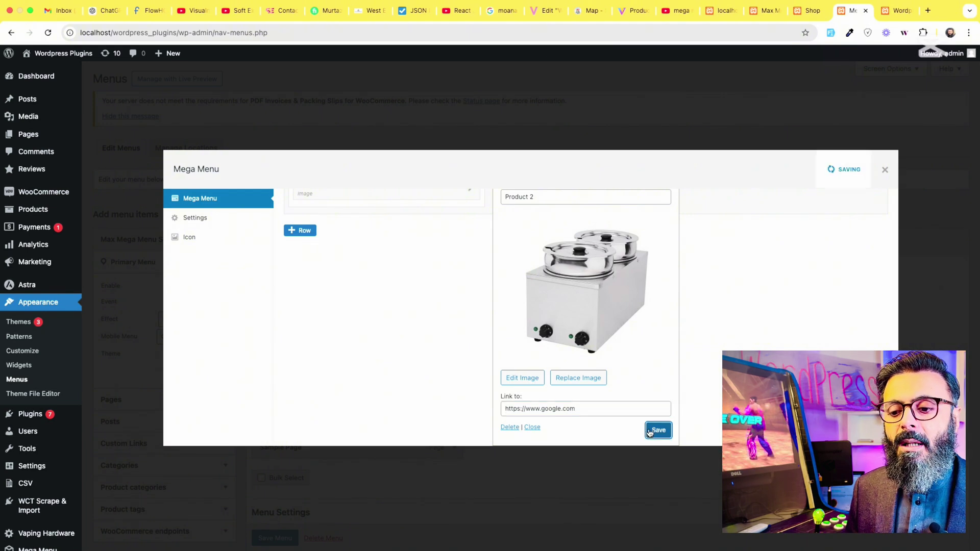
pyautogui.scroll(5, 452, 306)
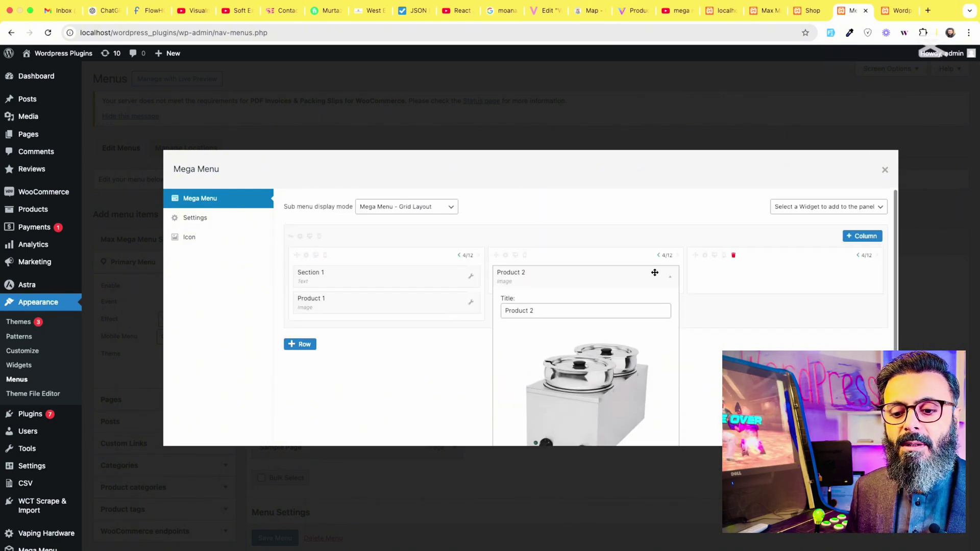
pyautogui.click(668, 277)
pyautogui.click(471, 304)
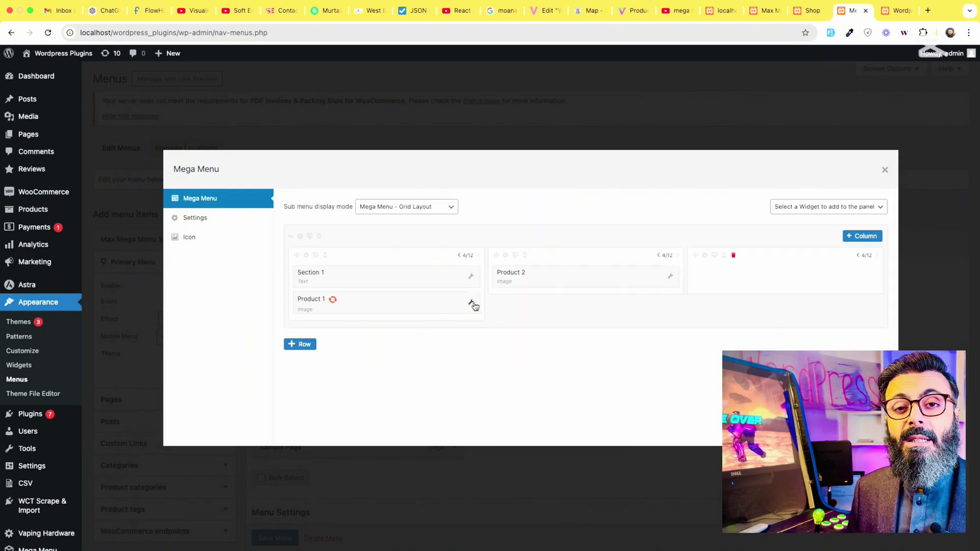
pyautogui.scroll(-5, 348, 388)
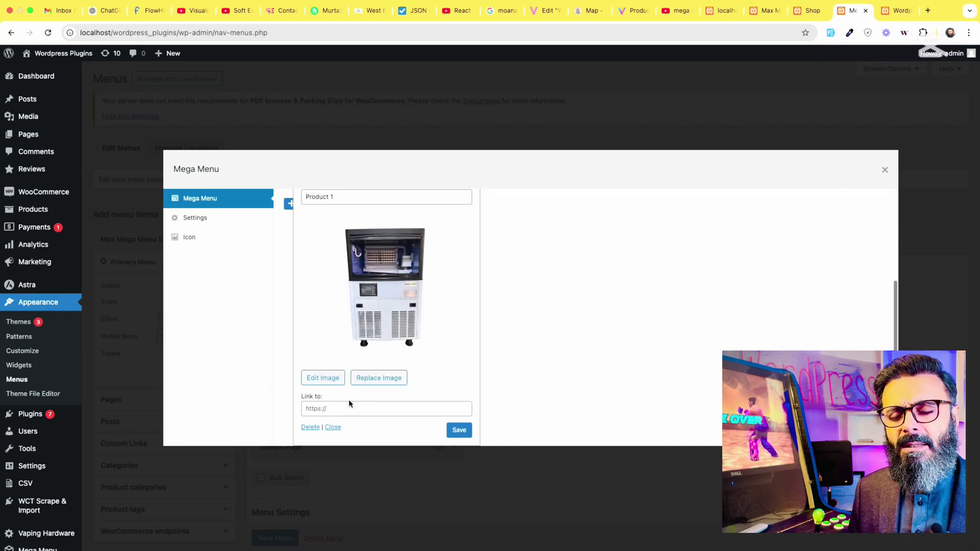
pyautogui.click(348, 407)
pyautogui.write('https:')
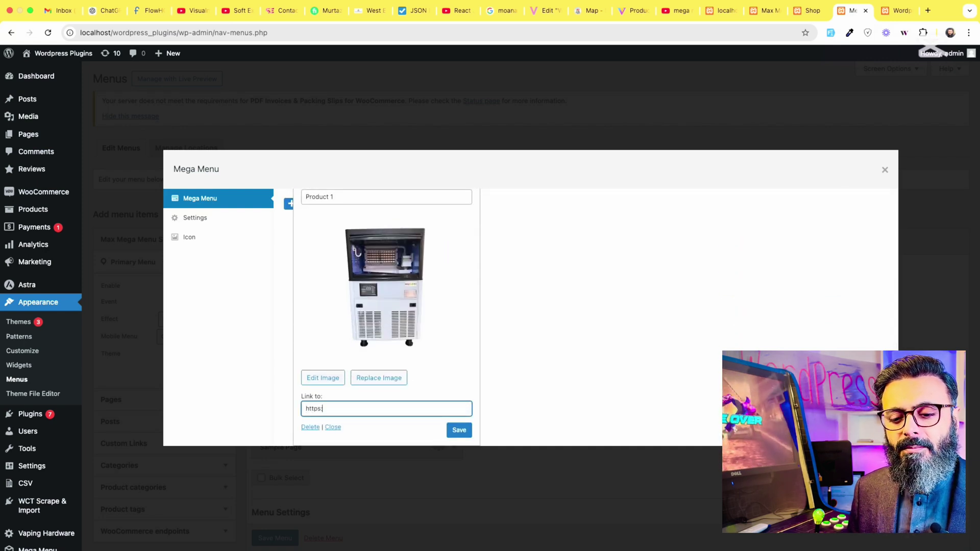
pyautogui.write('//yahoo.com')
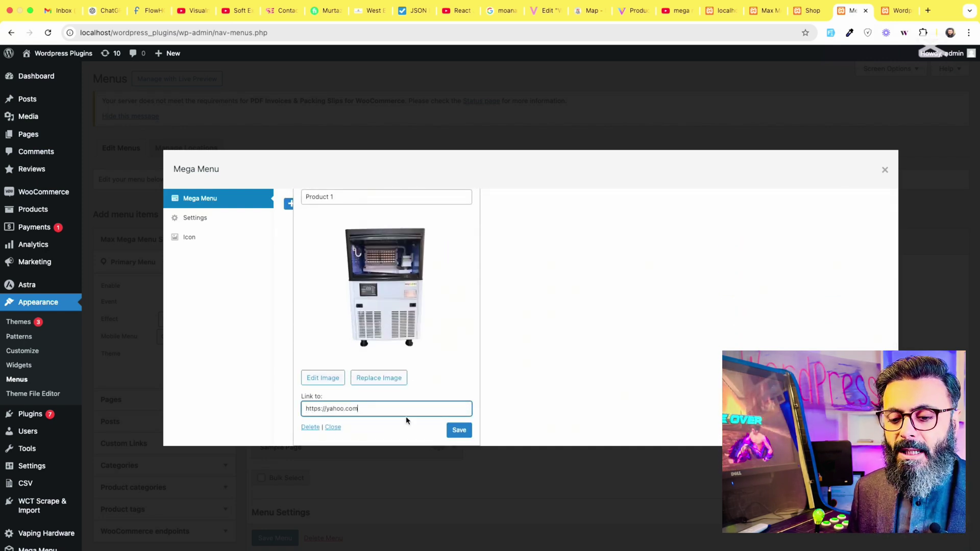
pyautogui.click(459, 430)
pyautogui.scroll(5, 537, 341)
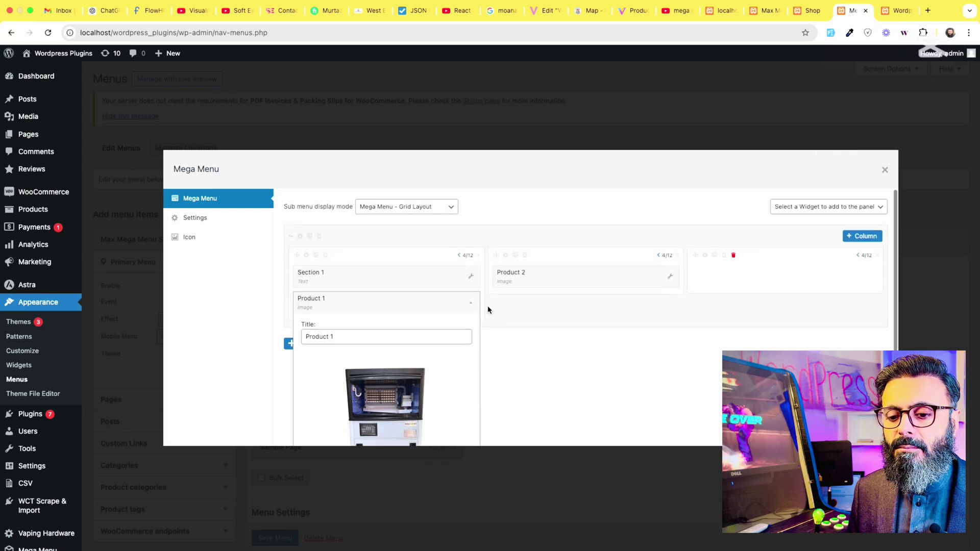
pyautogui.click(470, 303)
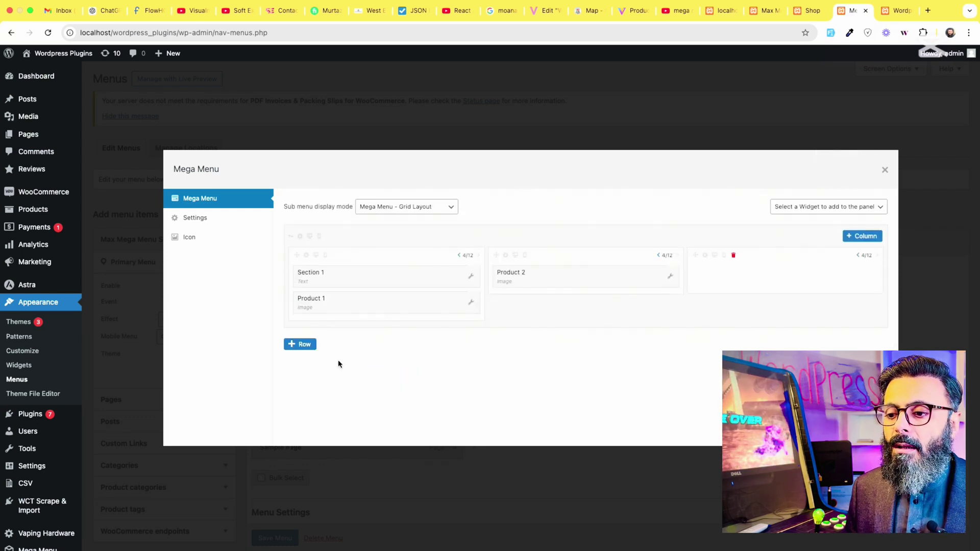
# Reload the site's front page and open the Mega Menu item to check the Product 1 and Product 2 columns.
pyautogui.click(879, 16)
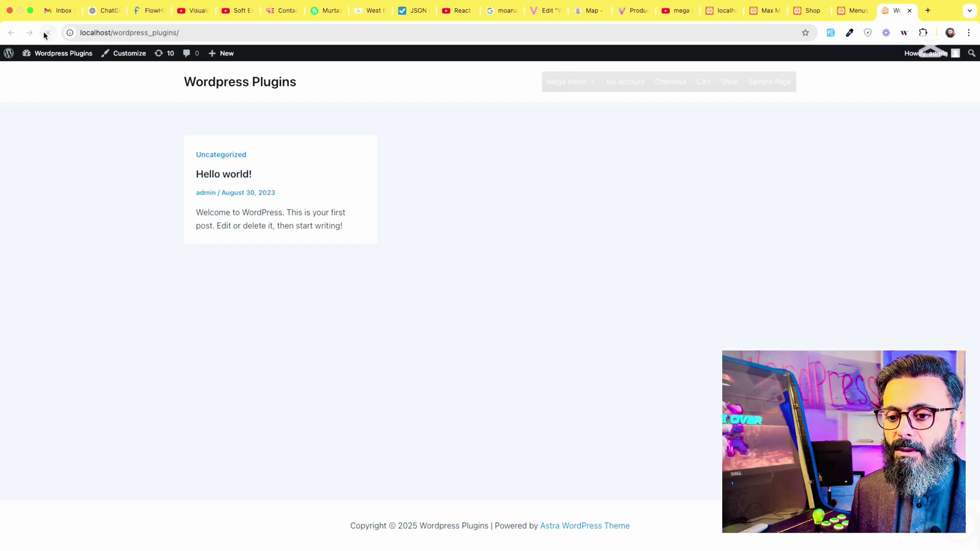
pyautogui.click(46, 35)
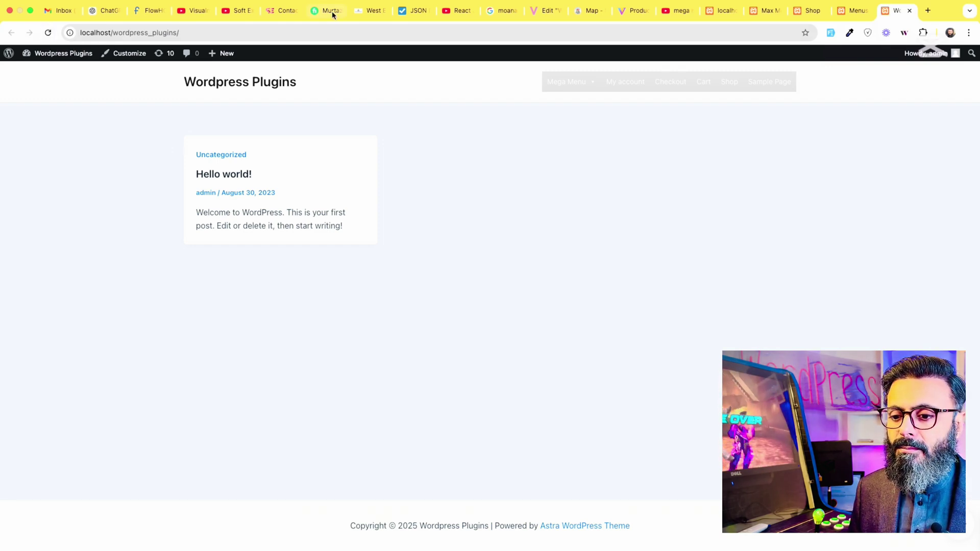
pyautogui.moveTo(573, 86)
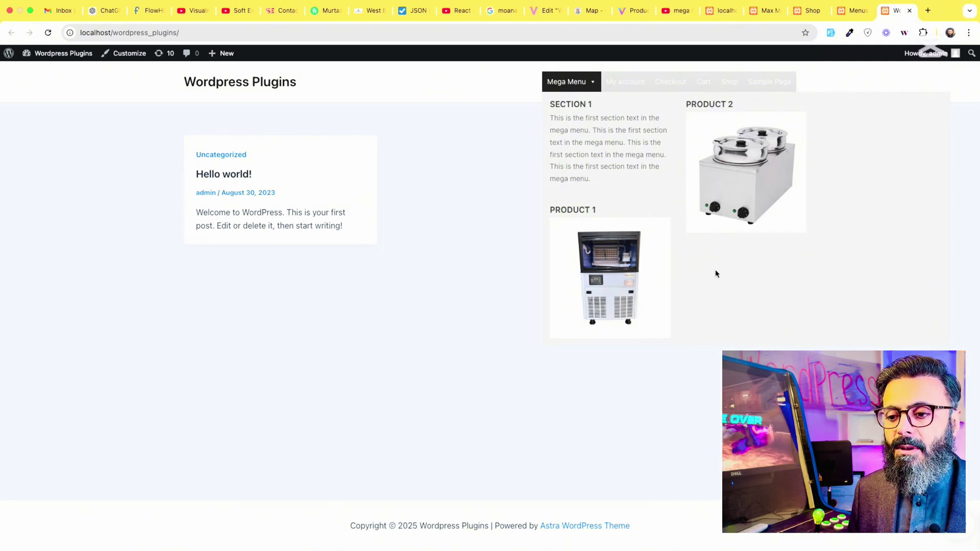
# Add a Text widget to the mega menu panel and place it above Product 2 in the second column.
pyautogui.click(851, 15)
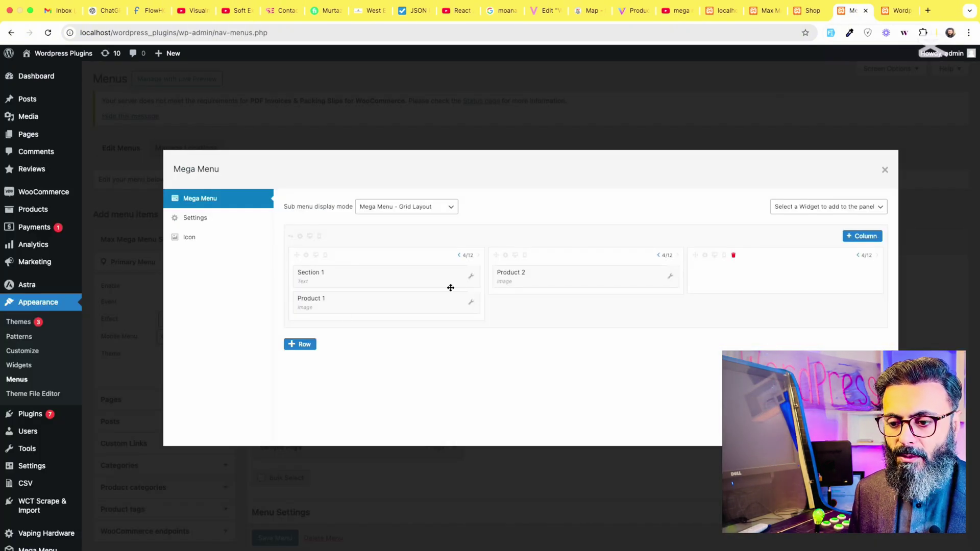
pyautogui.click(798, 206)
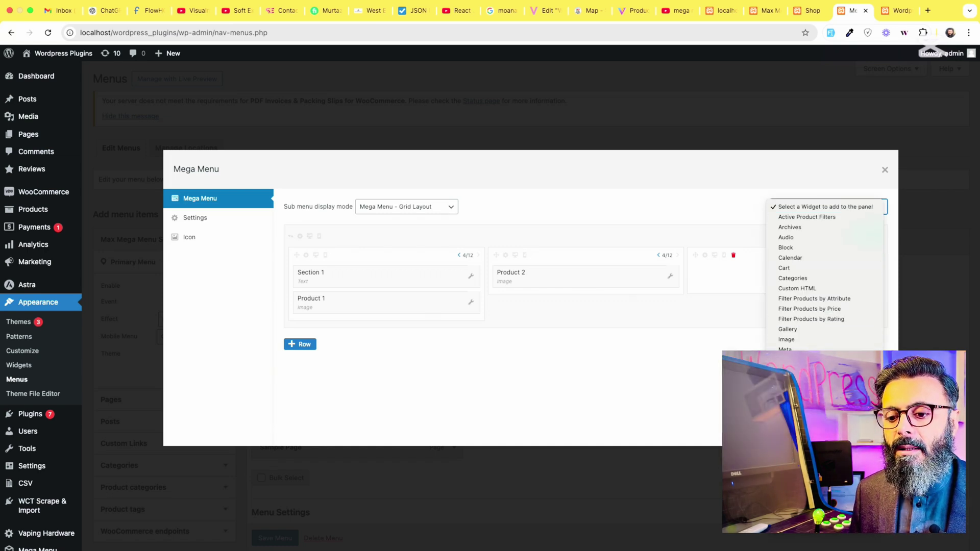
pyautogui.click(796, 492)
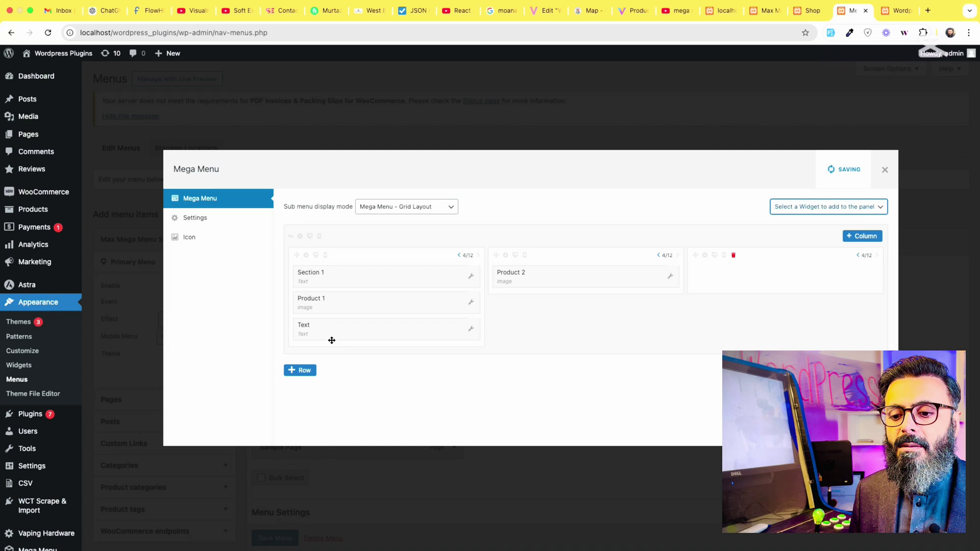
pyautogui.moveTo(332, 340); pyautogui.dragTo(571, 280)
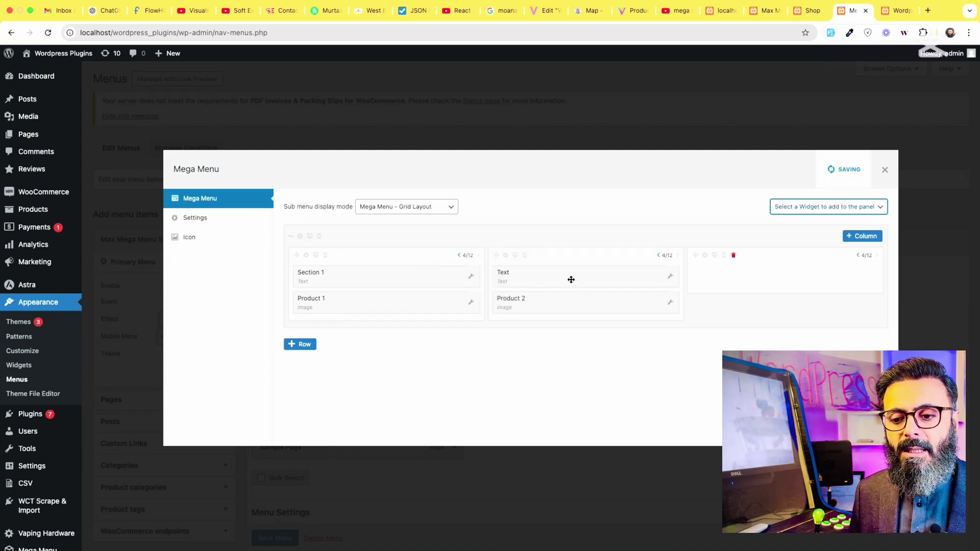
# Open the second column's new Text widget and title it Section 2.
pyautogui.click(671, 277)
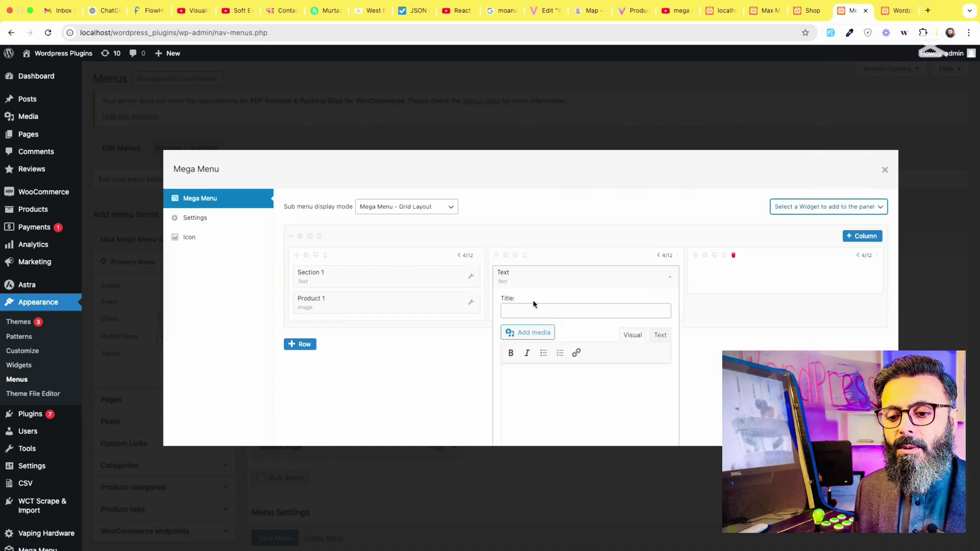
pyautogui.click(526, 310)
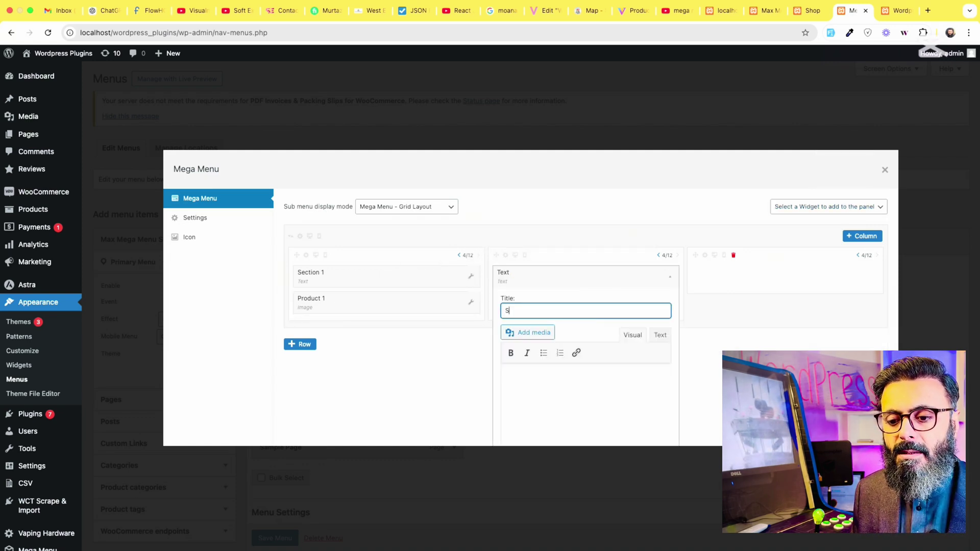
pyautogui.click(558, 378)
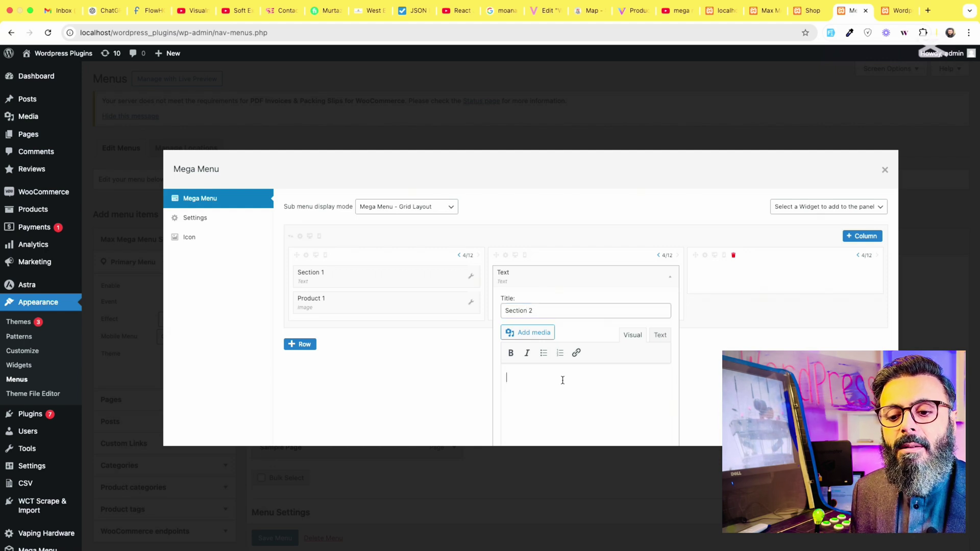
# Copy the Section 1 widget's body text into the Section 2 Text widget and save that widget.
pyautogui.click(471, 274)
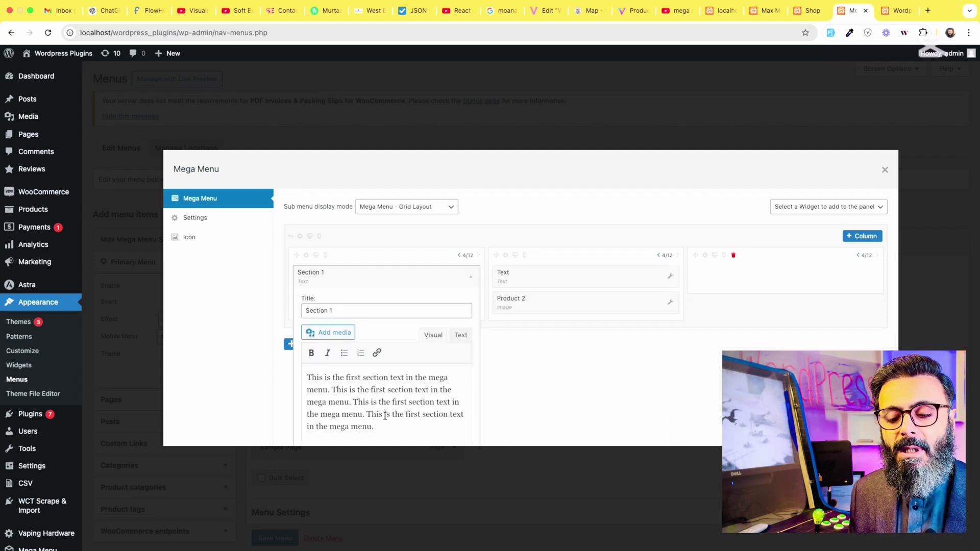
pyautogui.tripleClick(385, 414)
pyautogui.press('super+c')
pyautogui.click(672, 273)
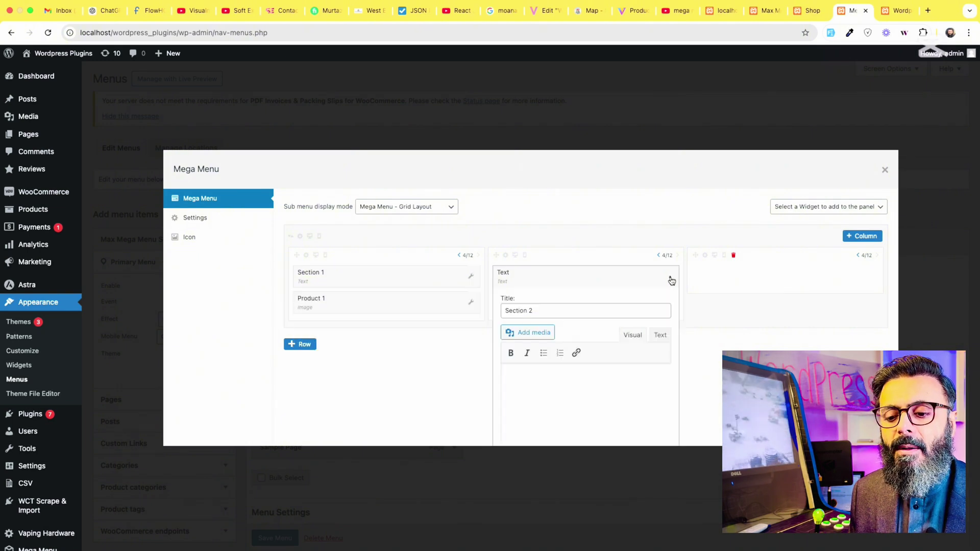
pyautogui.press('super+v')
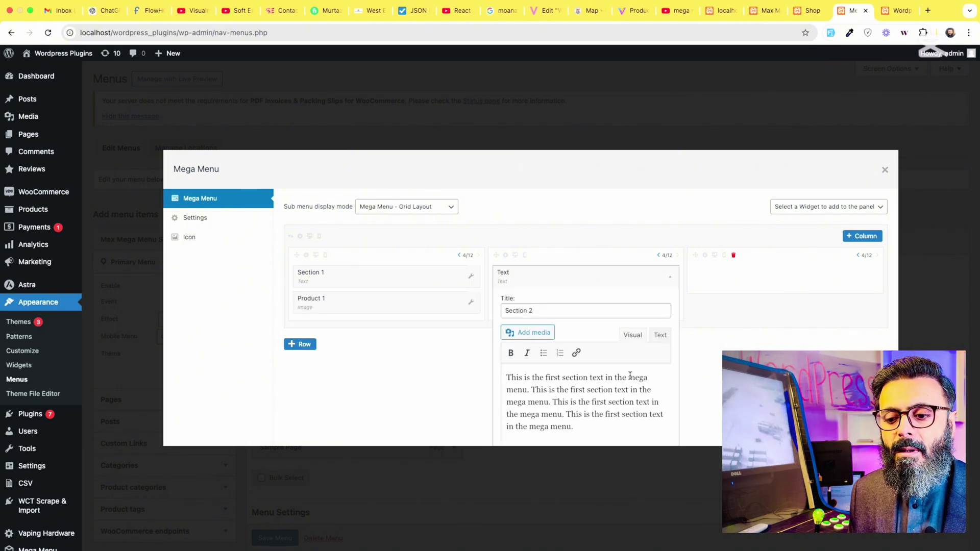
pyautogui.scroll(-2, 546, 378)
pyautogui.click(659, 430)
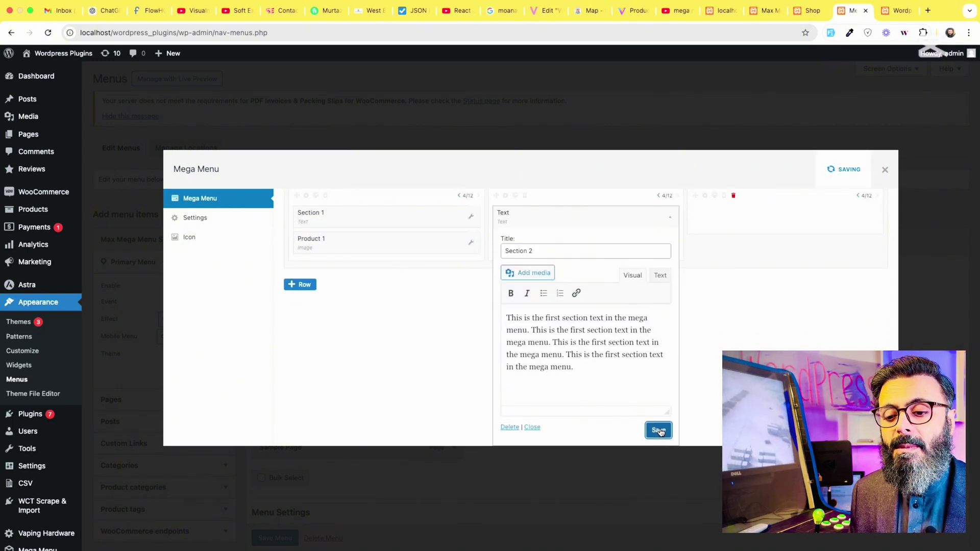
# Check Section 2 in the front page's mega menu, and collapse its Text widget back in the menu editor.
pyautogui.click(901, 10)
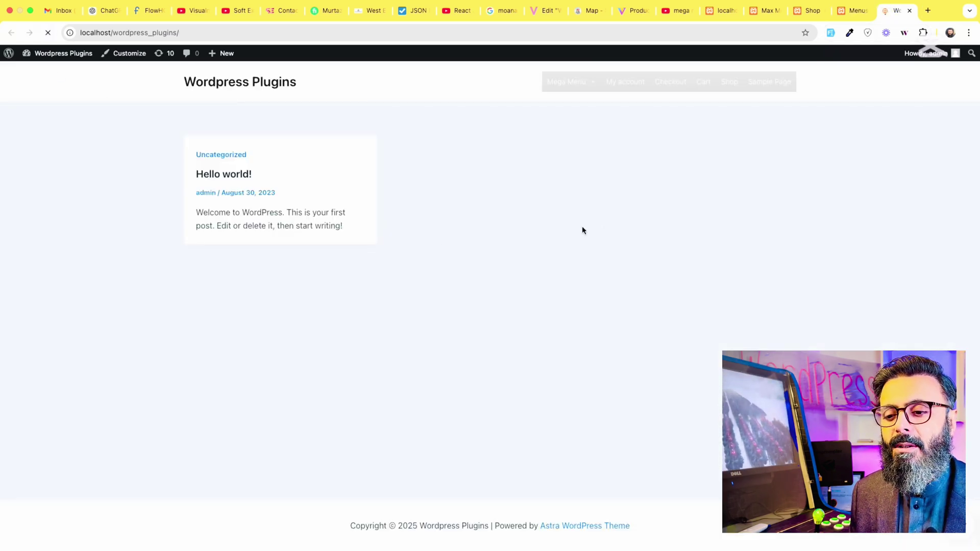
pyautogui.moveTo(580, 87)
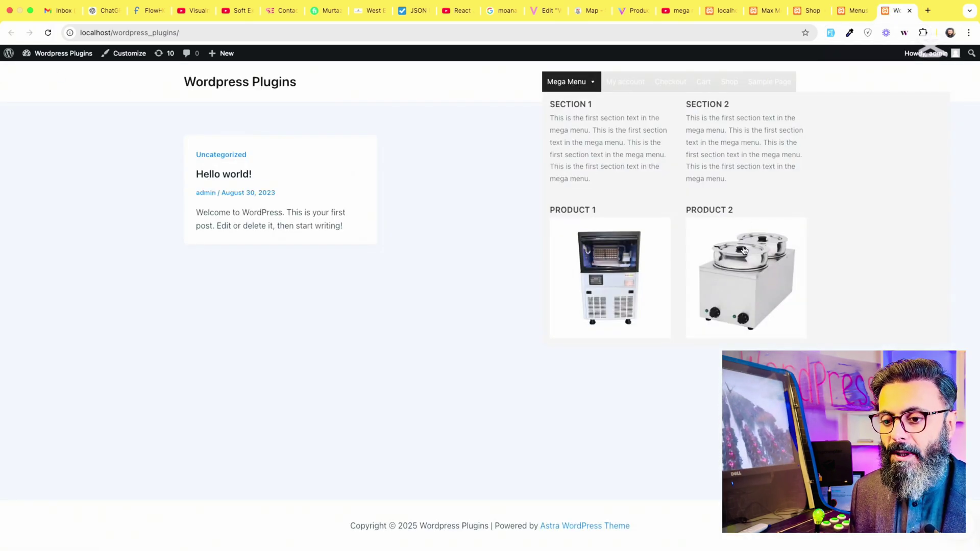
pyautogui.click(848, 11)
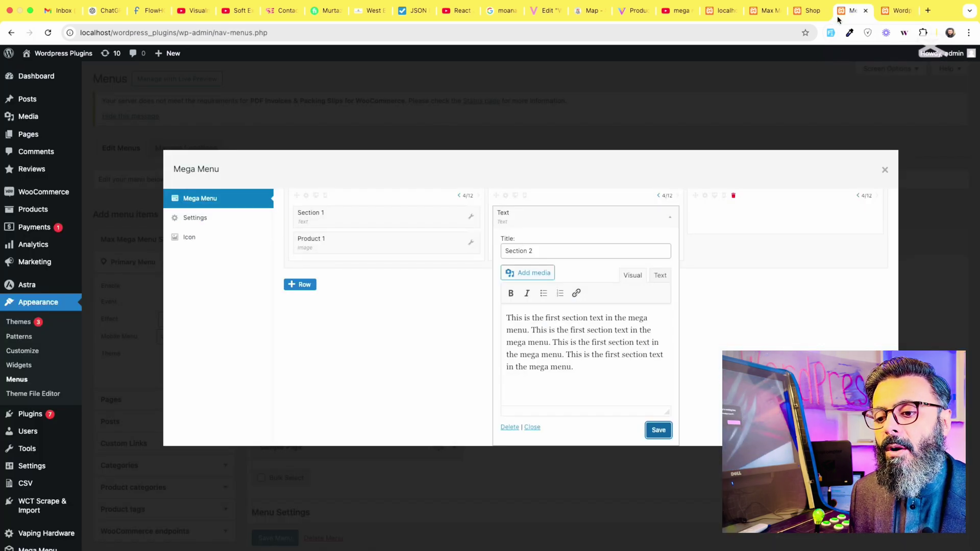
pyautogui.click(670, 217)
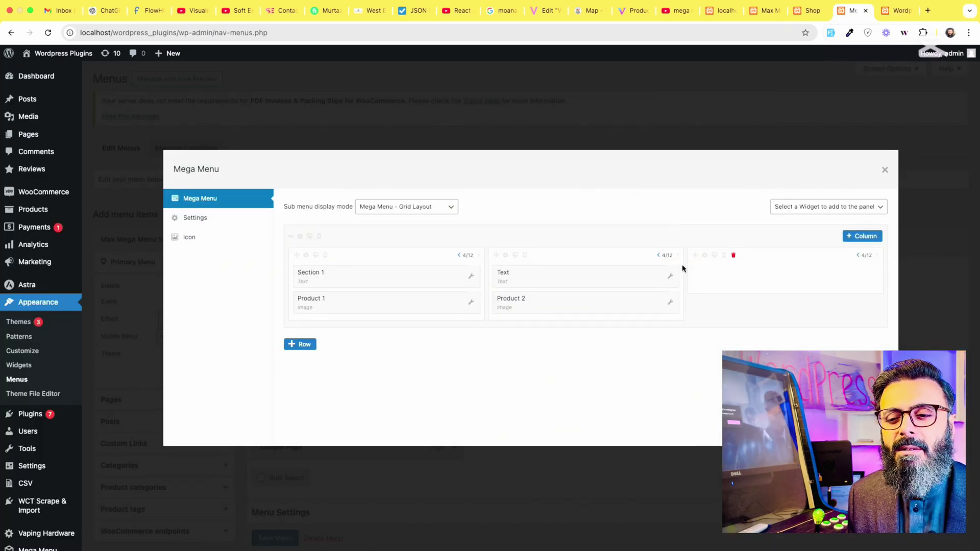
# Add two Image widgets to the panel and stack them in the empty third column.
pyautogui.click(816, 215)
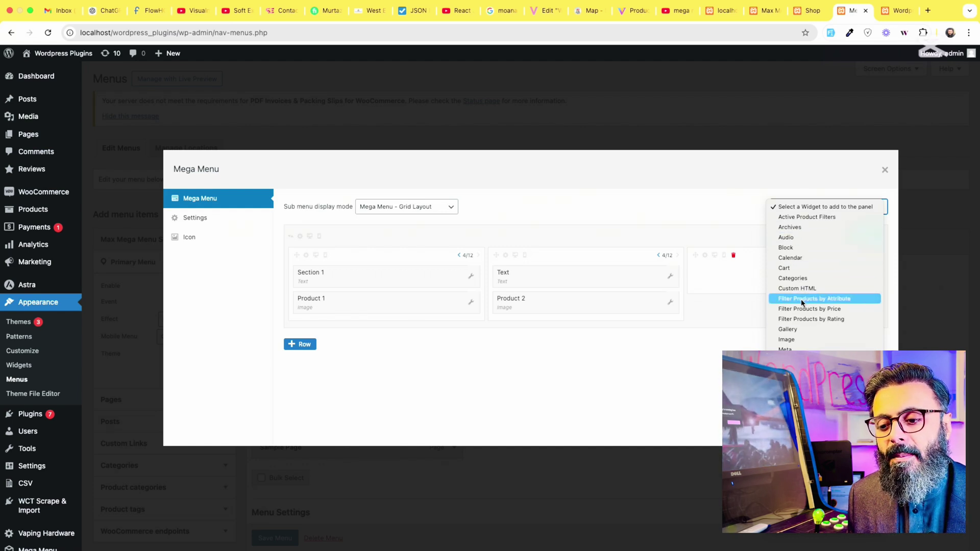
pyautogui.click(801, 340)
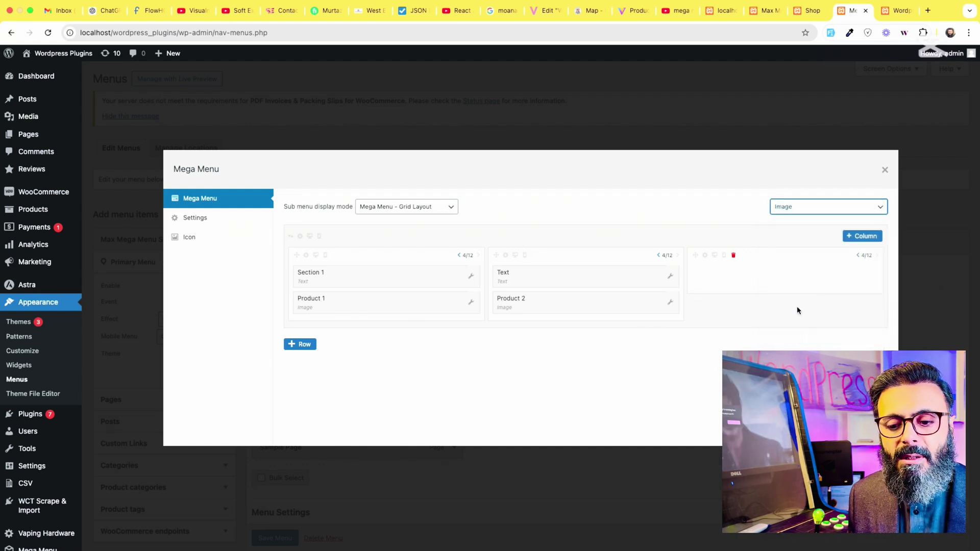
pyautogui.moveTo(362, 333); pyautogui.dragTo(757, 280)
pyautogui.click(842, 206)
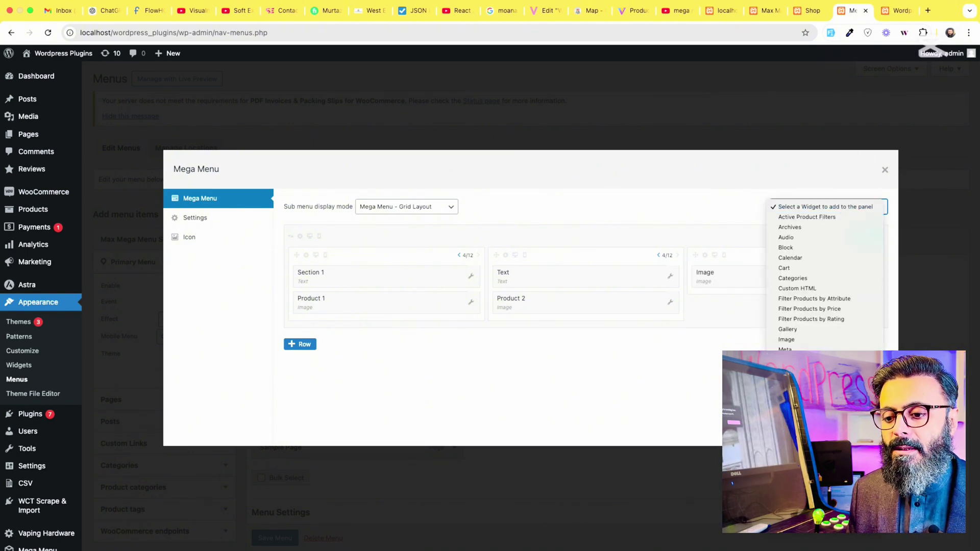
pyautogui.click(793, 340)
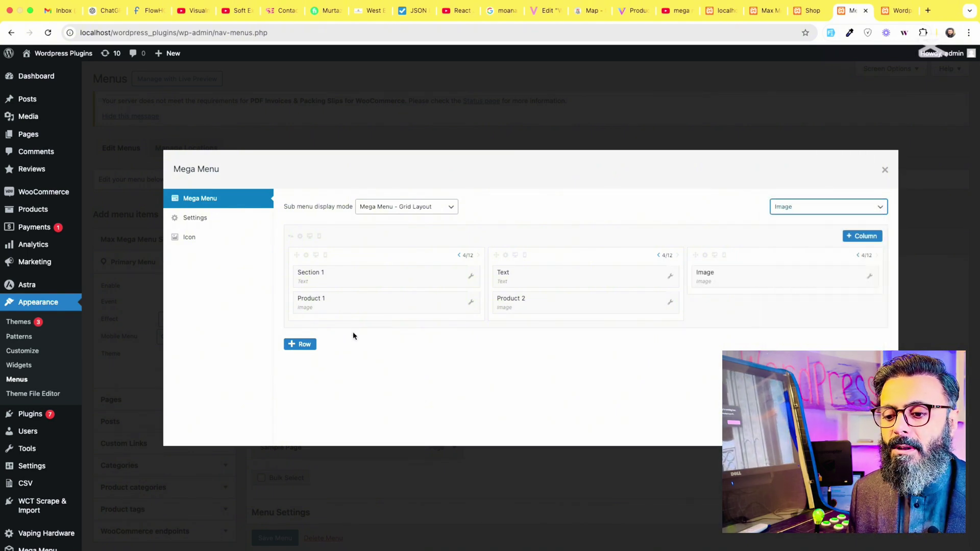
pyautogui.moveTo(343, 324); pyautogui.dragTo(739, 300)
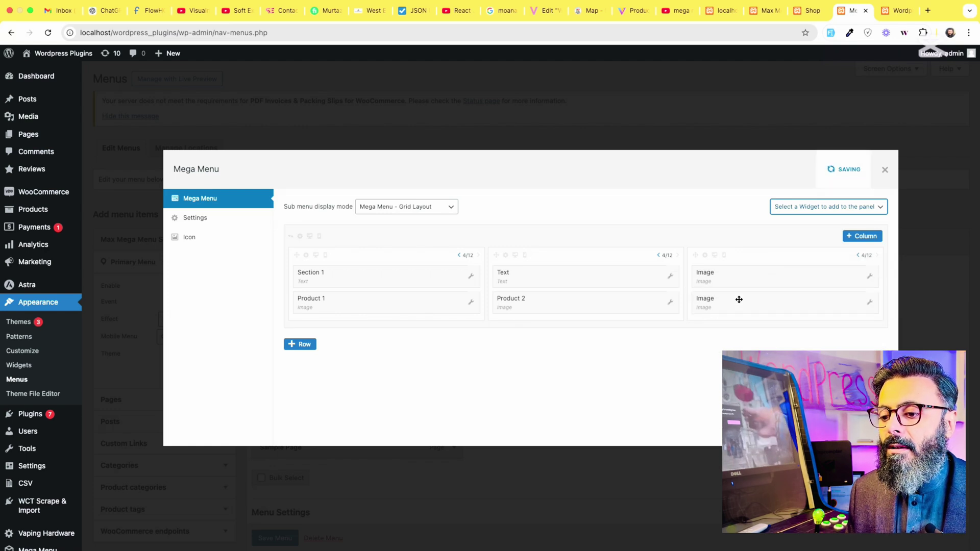
# Add SK-500P_1.jpg from the media library to the third column's upper Image widget, title it Image 1, and save it.
pyautogui.click(870, 277)
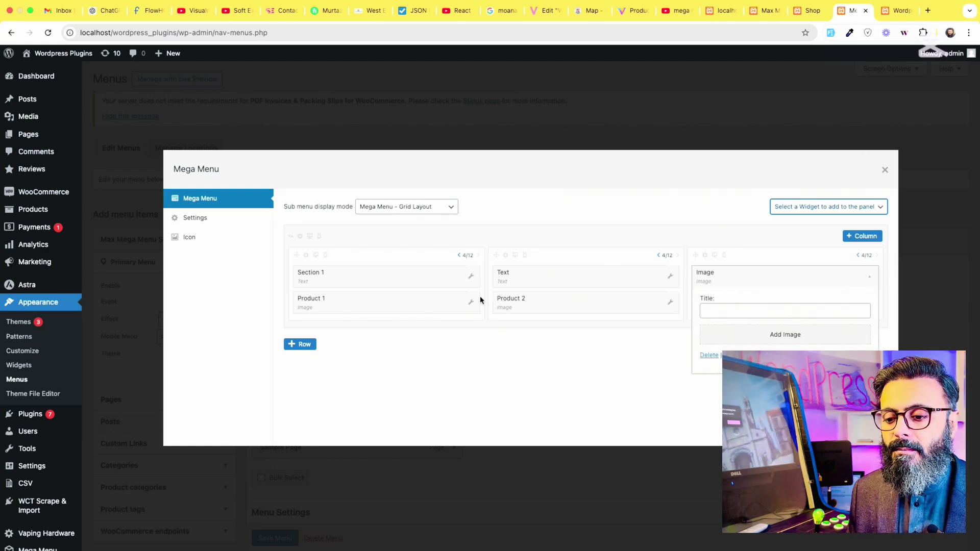
pyautogui.click(750, 335)
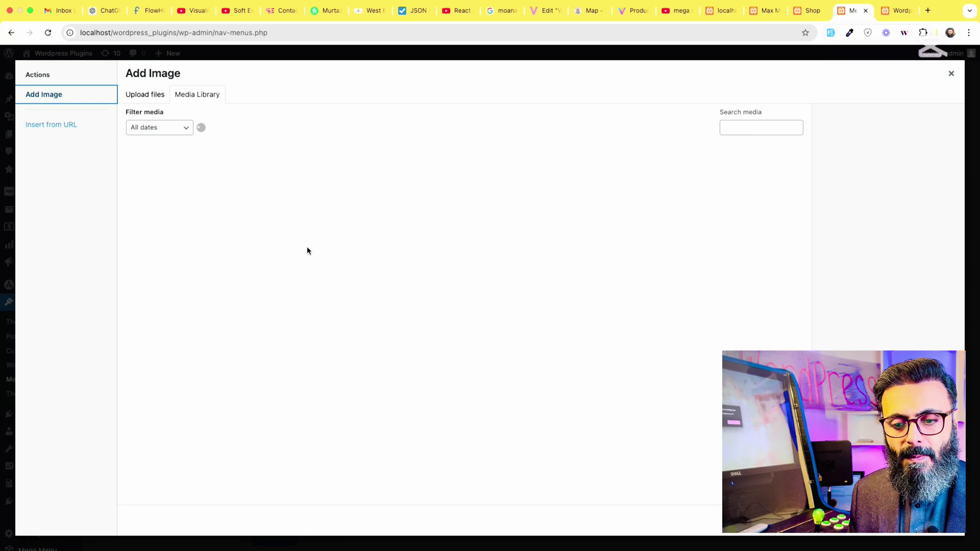
pyautogui.scroll(-10, 250, 321)
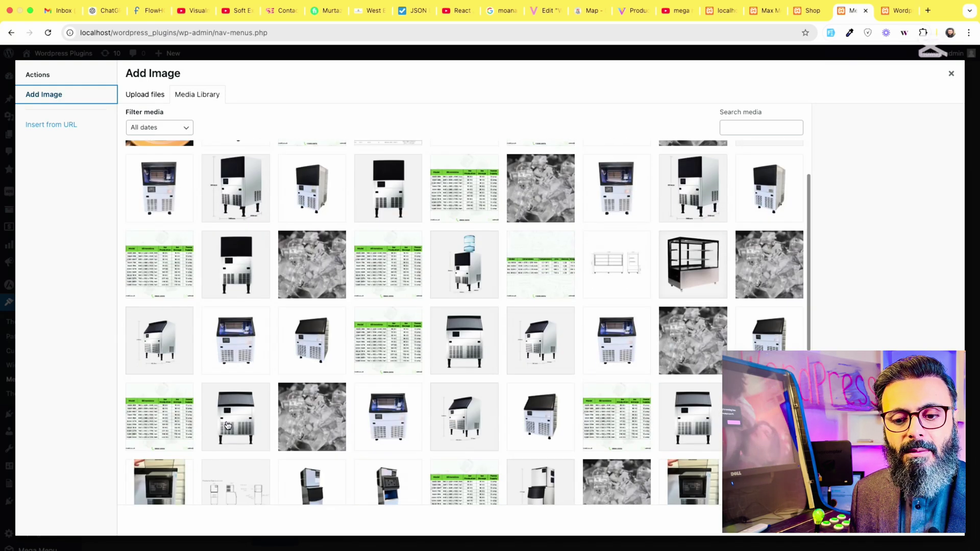
pyautogui.click(237, 339)
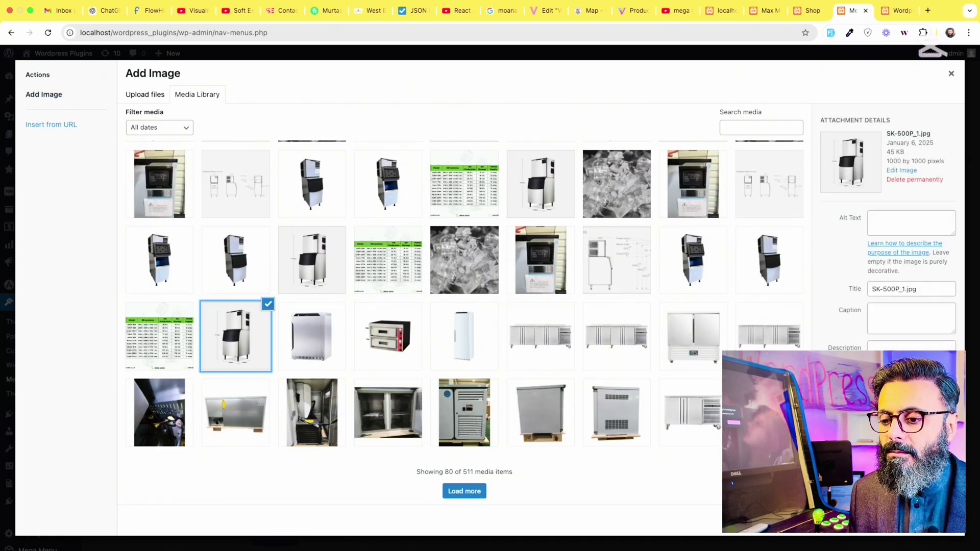
pyautogui.click(932, 518)
pyautogui.click(778, 315)
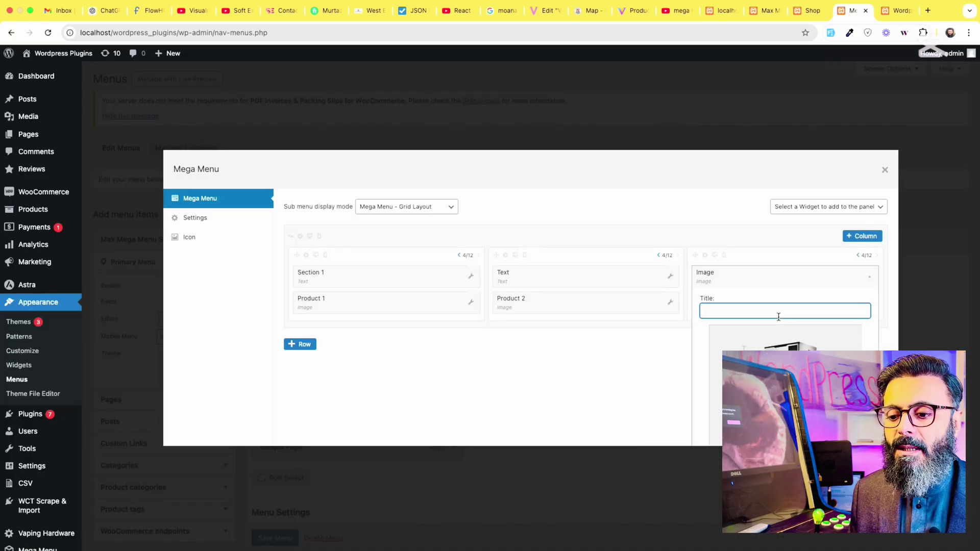
pyautogui.write('1')
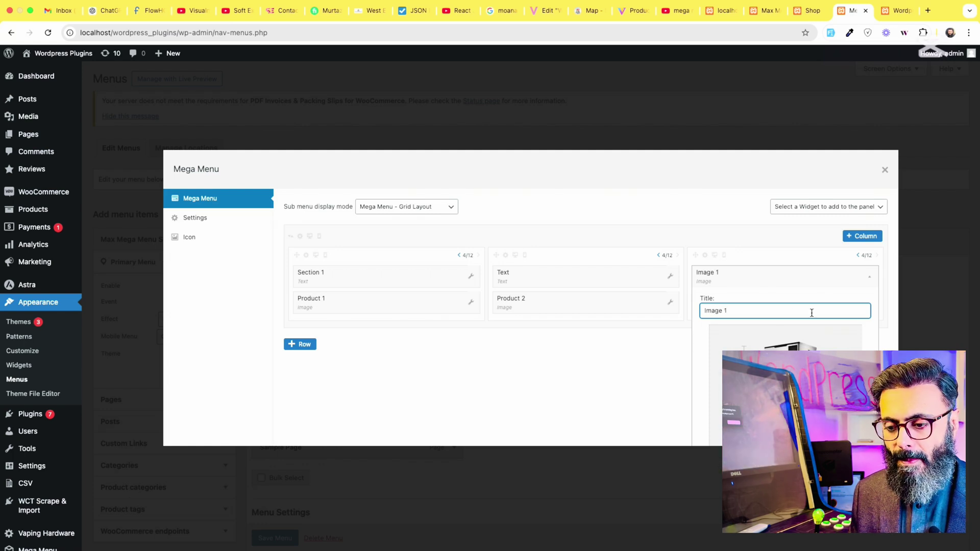
pyautogui.scroll(-3, 848, 288)
pyautogui.press('Return')
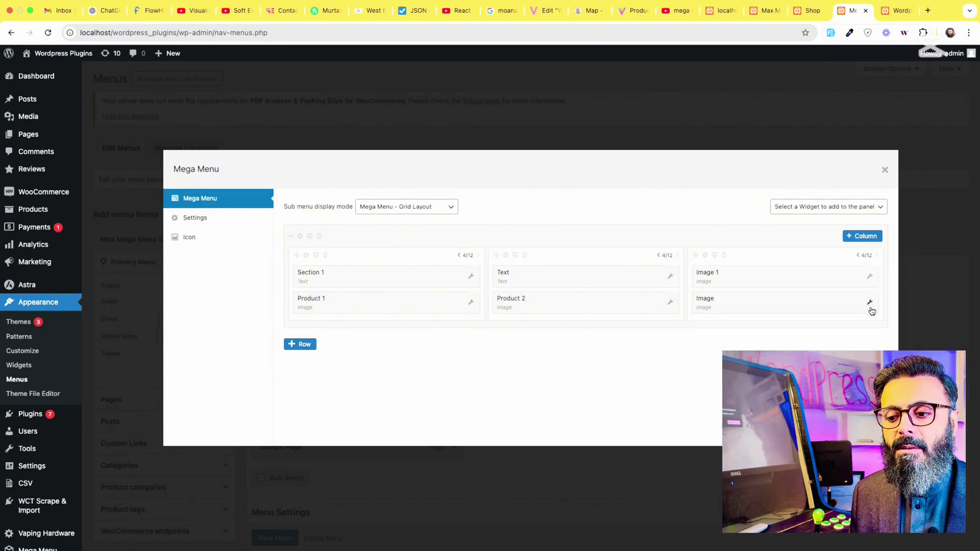
# Title the third column's lower Image widget Image 2, give it the L_3_f6b74127-f6ec-4f0f-9bd0-a2fad9bbe6c9.jpg ice machine photo from the media library, and save it.
pyautogui.click(871, 306)
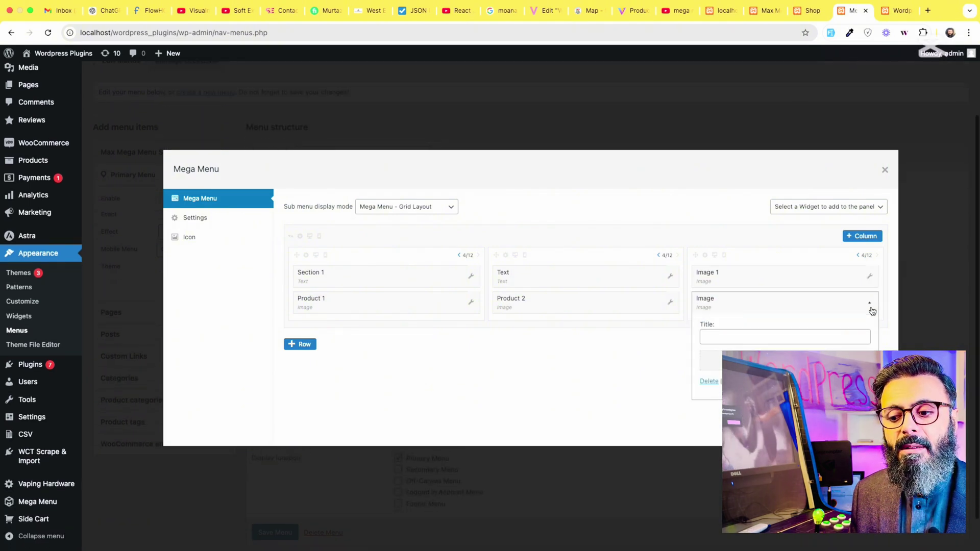
pyautogui.click(814, 337)
pyautogui.write('Image 2')
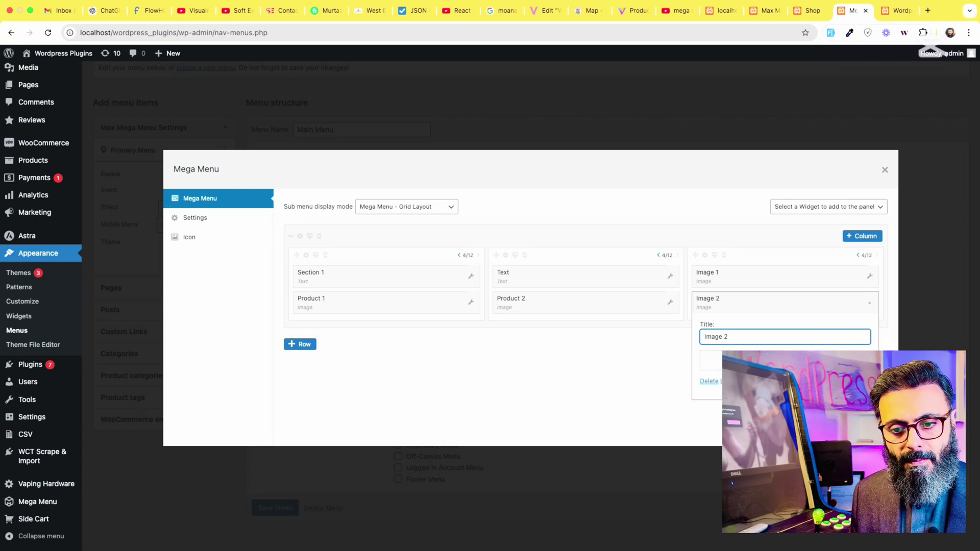
pyautogui.click(711, 360)
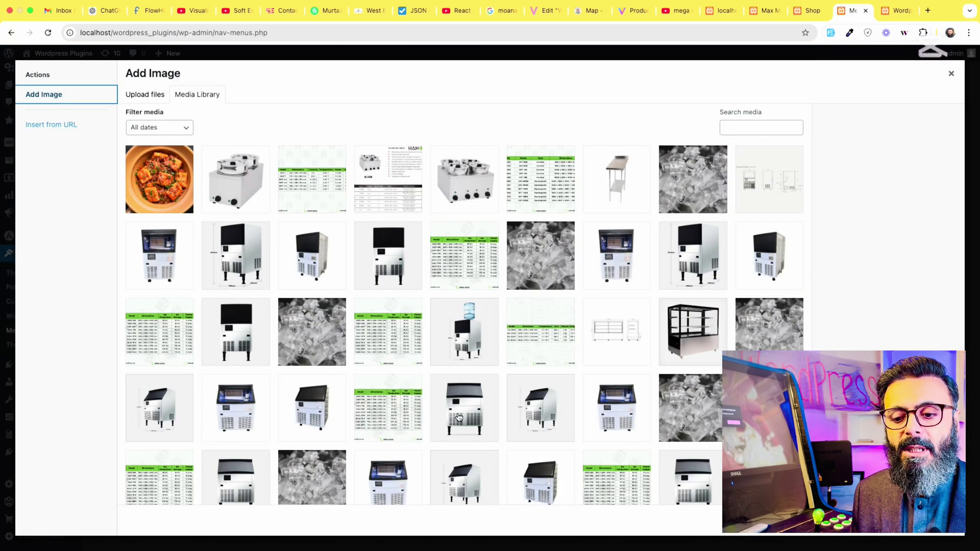
pyautogui.scroll(-5, 454, 418)
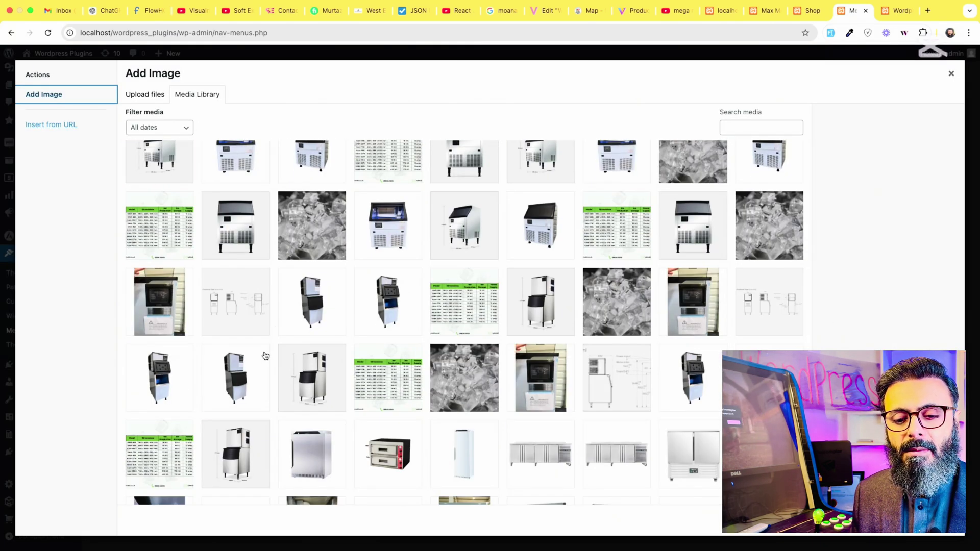
pyautogui.click(168, 379)
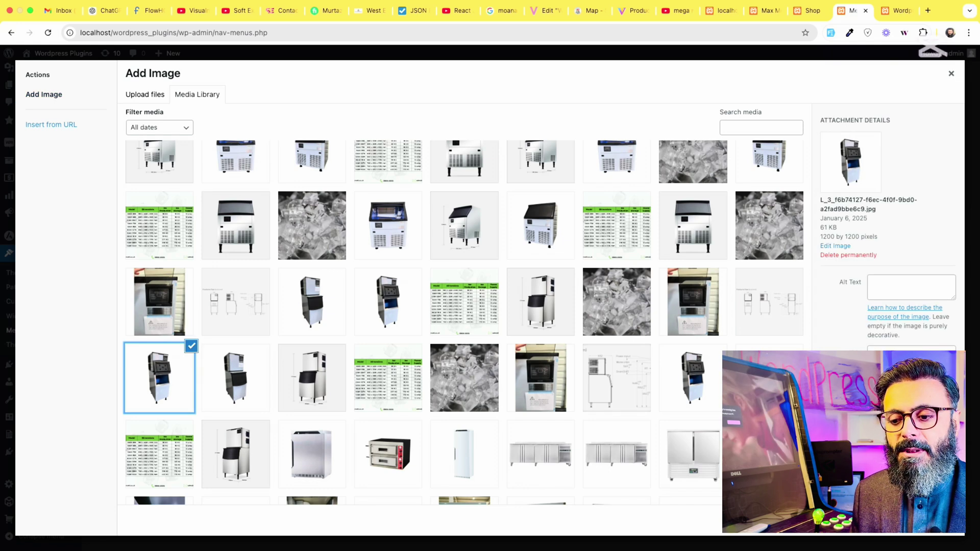
pyautogui.press('Escape')
pyautogui.scroll(-3, 813, 319)
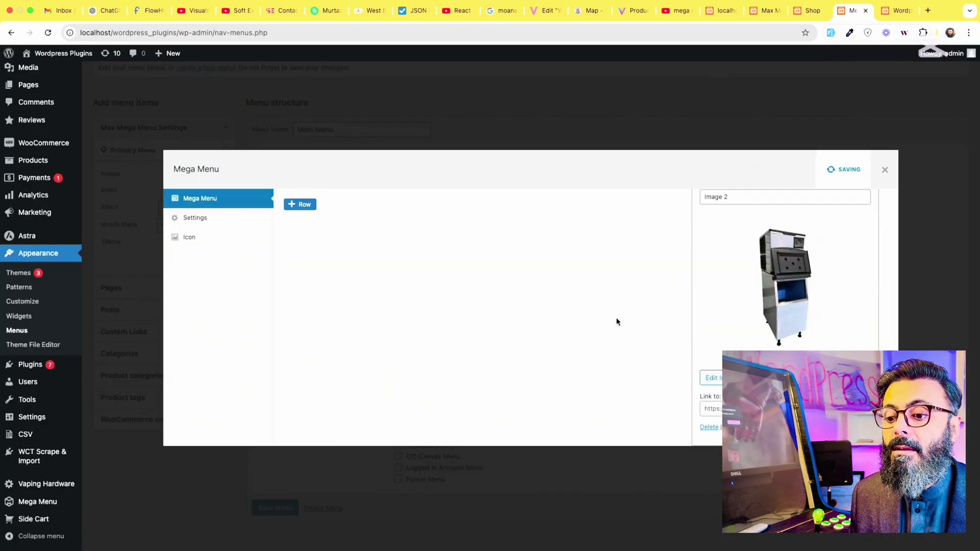
pyautogui.scroll(3, 617, 321)
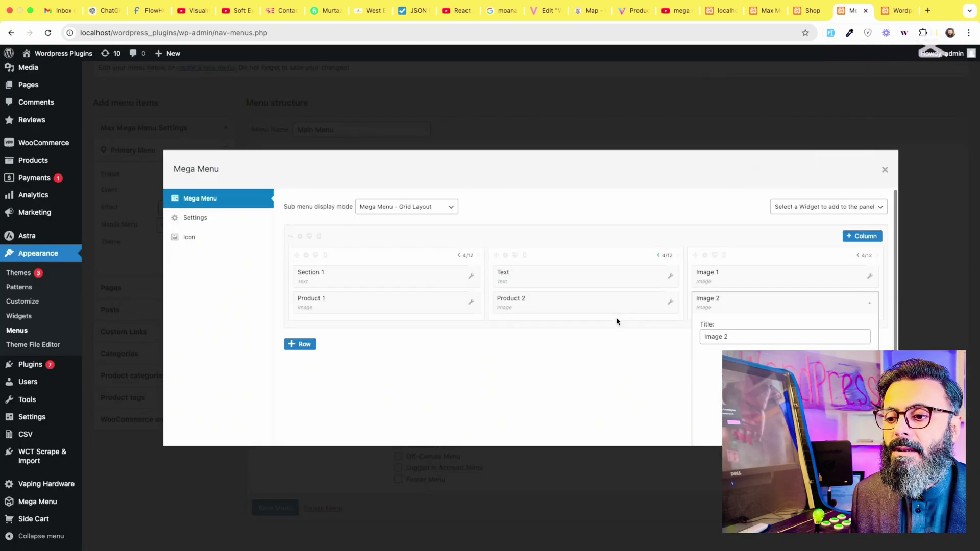
# Reload the site's front page and check the third column's images and titles in the mega menu.
pyautogui.click(893, 7)
pyautogui.click(48, 33)
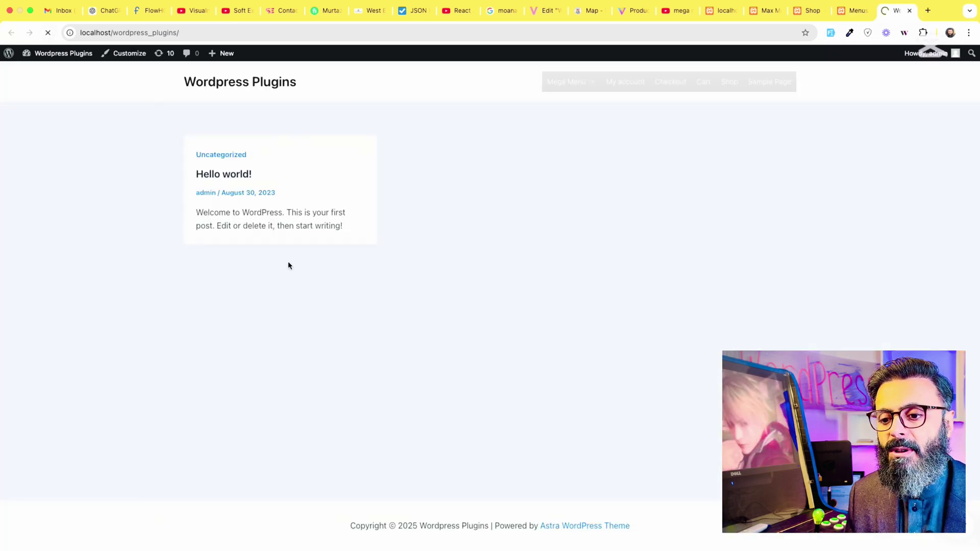
pyautogui.moveTo(567, 85)
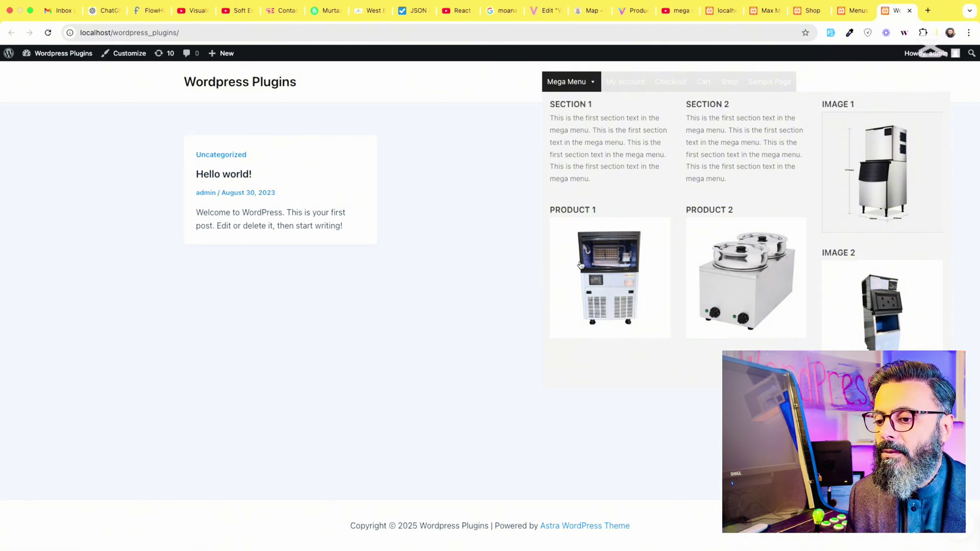
pyautogui.moveTo(856, 103); pyautogui.dragTo(824, 104)
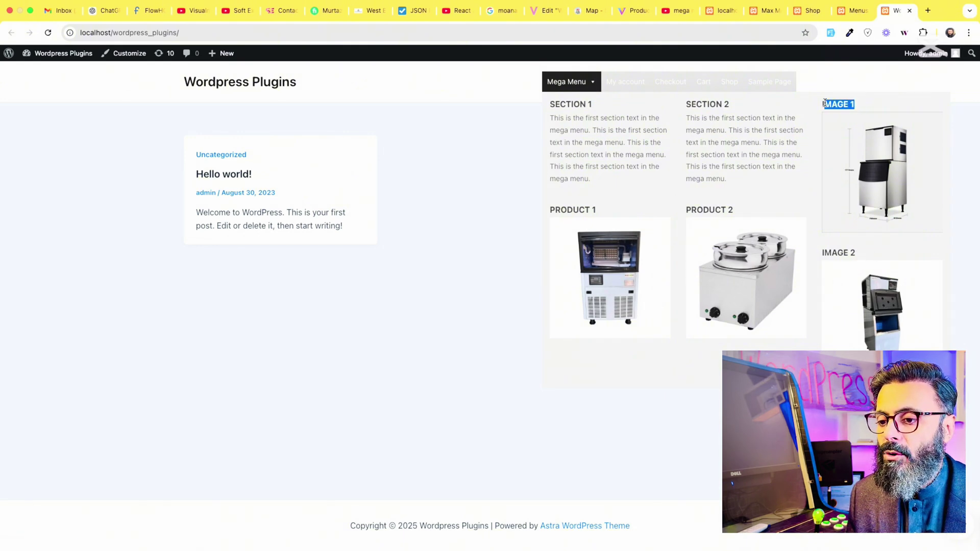
# Back in the menu editor, clear the title of the third column's lower Image widget and save it.
pyautogui.click(851, 10)
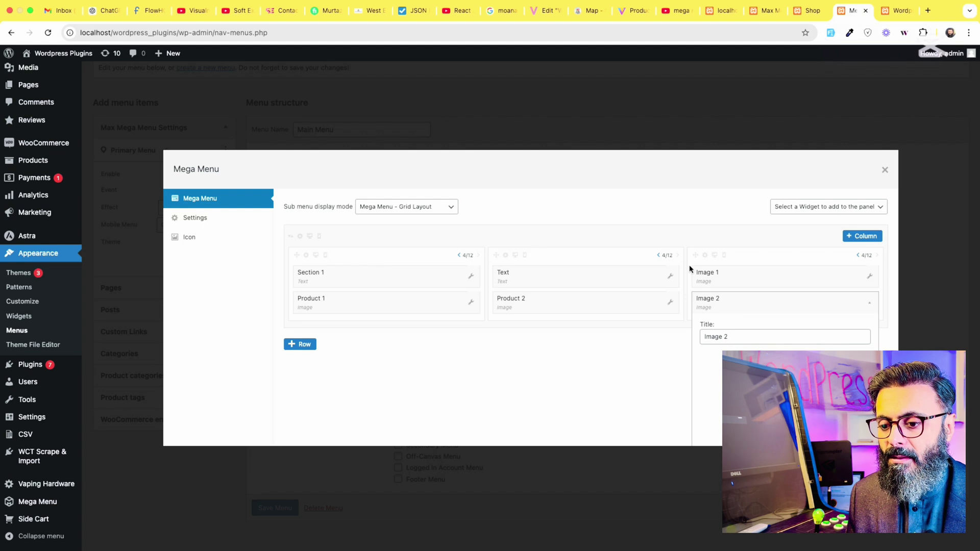
pyautogui.moveTo(745, 337); pyautogui.dragTo(684, 343)
pyautogui.press('BackSpace')
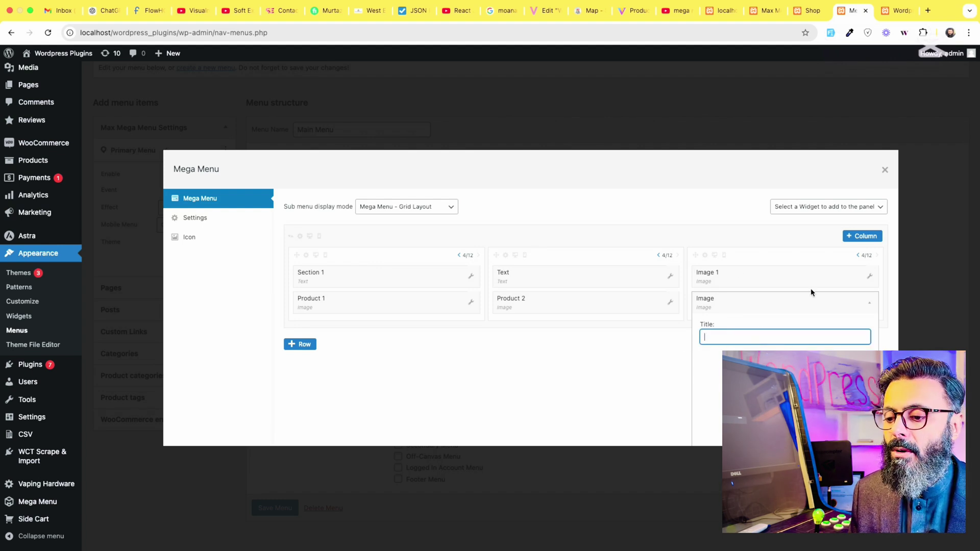
pyautogui.scroll(-3, 863, 331)
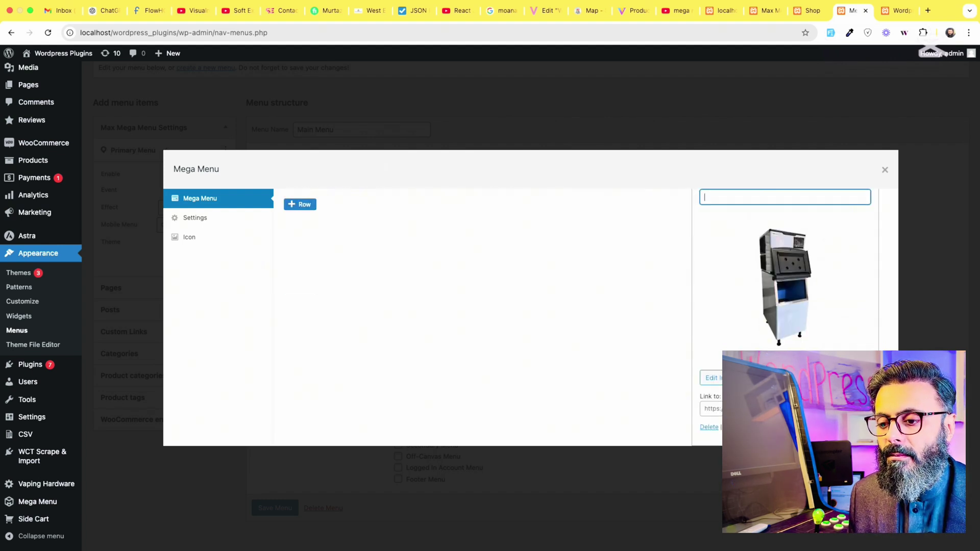
pyautogui.scroll(3, 800, 322)
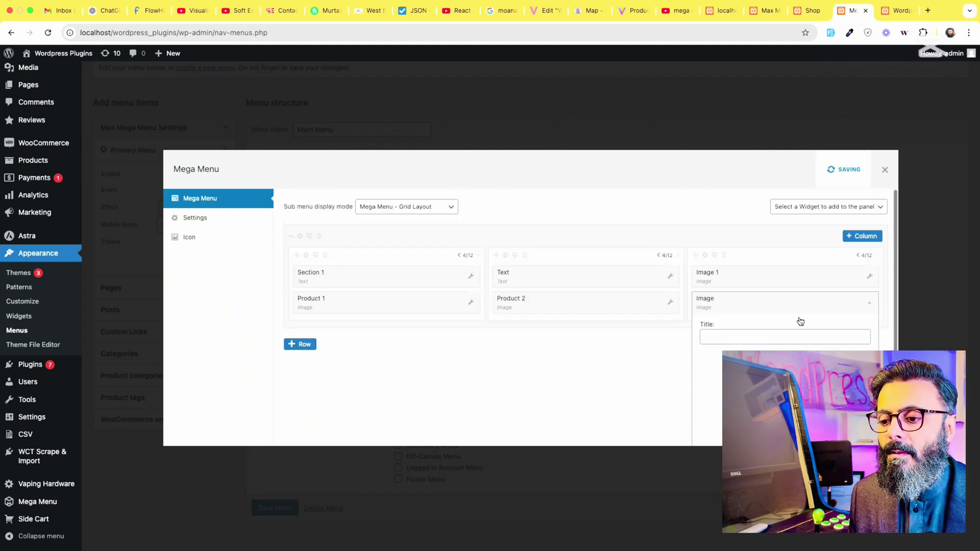
# Remove the title from the third column's upper Image widget and save that widget.
pyautogui.click(871, 277)
pyautogui.scroll(-3, 786, 306)
pyautogui.scroll(4, 786, 306)
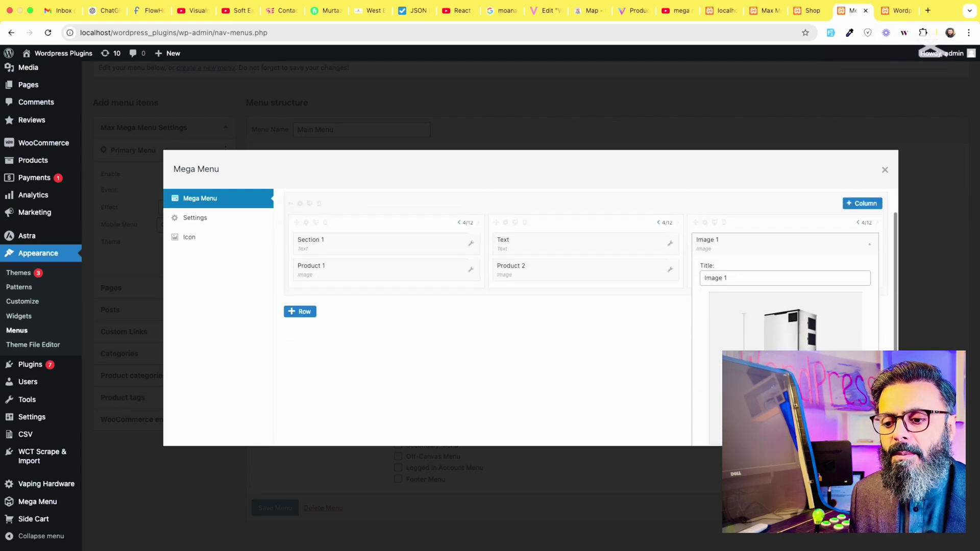
pyautogui.click(726, 312)
pyautogui.press('BackSpace')
pyautogui.moveTo(726, 311); pyautogui.dragTo(681, 308)
pyautogui.press('BackSpace')
pyautogui.scroll(-3, 705, 357)
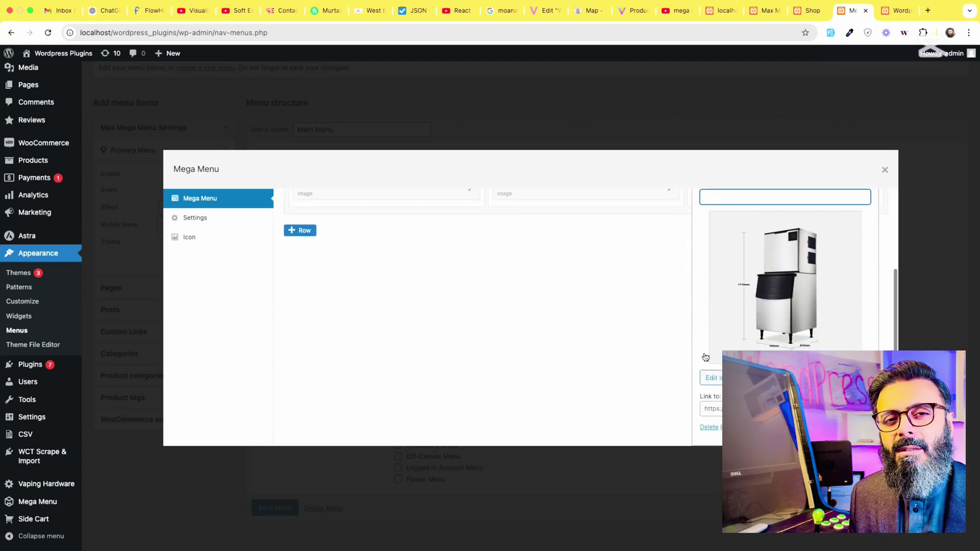
pyautogui.press('Return')
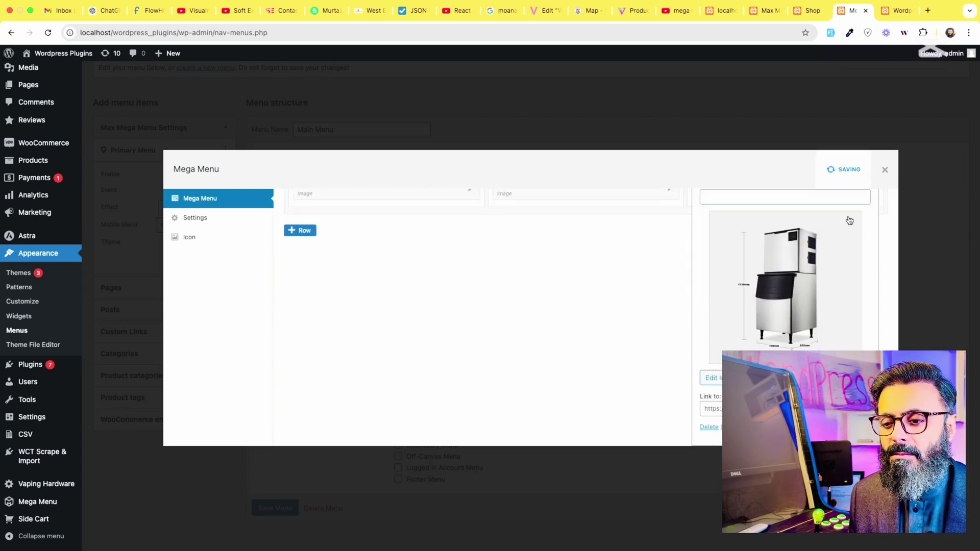
# Reload the front page and check how the mega menu displays the third column's images without titles.
pyautogui.click(897, 10)
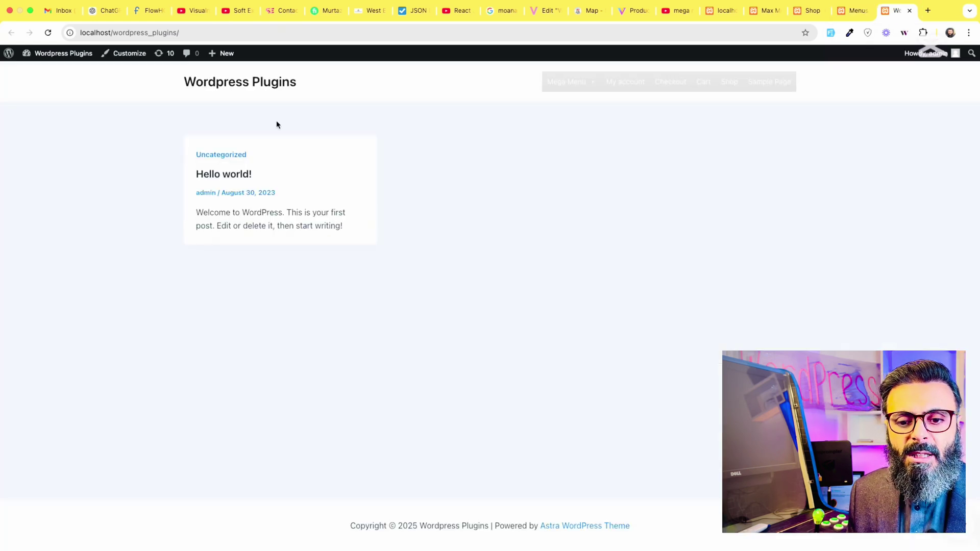
pyautogui.click(48, 33)
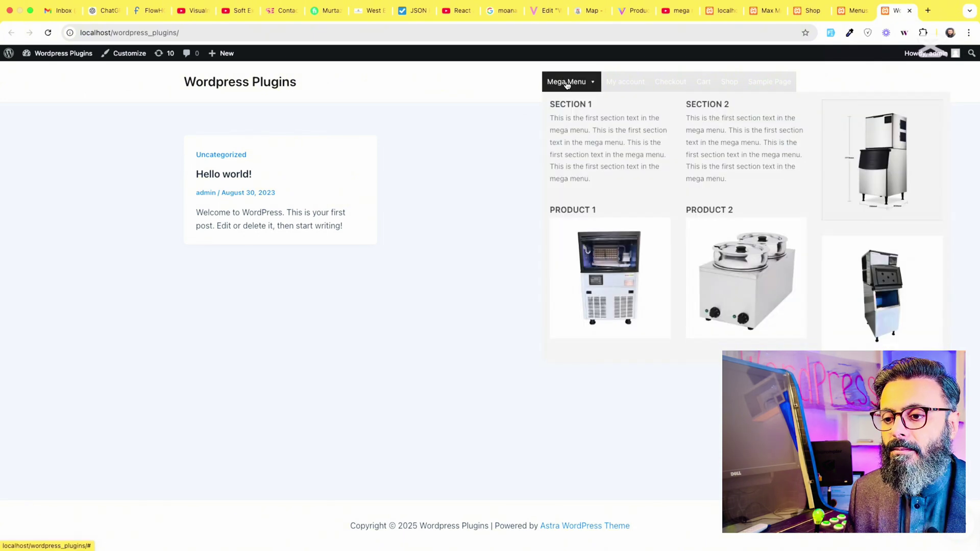
pyautogui.click(800, 7)
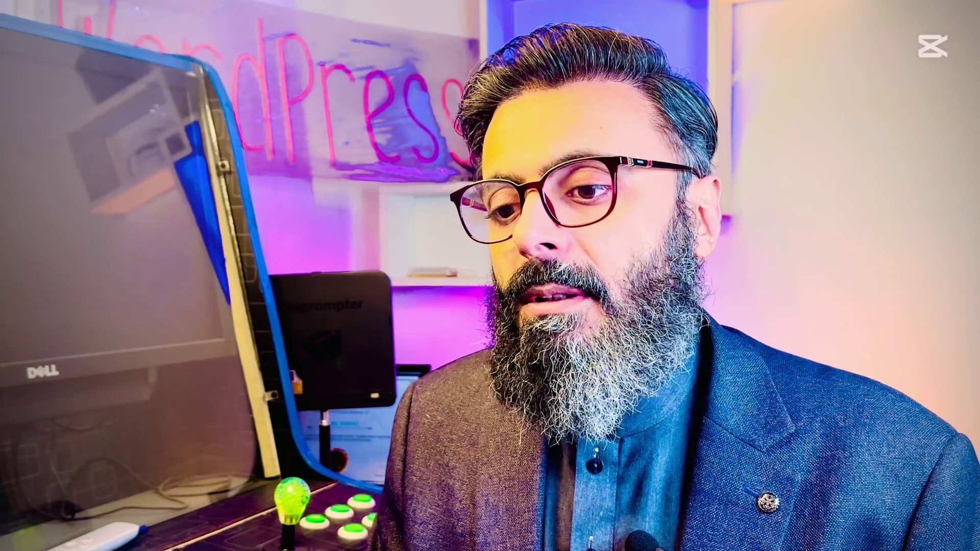